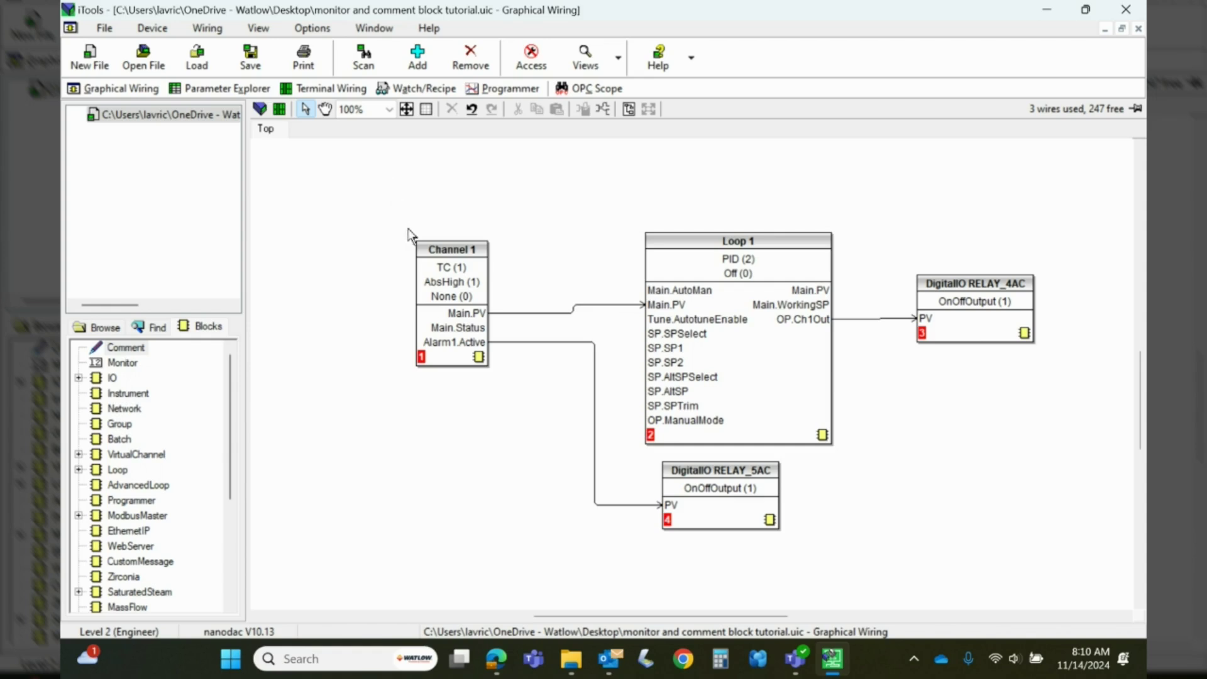
# Raise Loop 1 and RELAY_5AC, level RELAY_4AC with Loop 1's output, and shift Channel 1 slightly
pyautogui.moveTo(445, 256)
pyautogui.mouseDown()
pyautogui.moveTo(450, 230)
pyautogui.moveTo(450, 258)
pyautogui.mouseUp()
pyautogui.moveTo(671, 243); pyautogui.dragTo(671, 222)
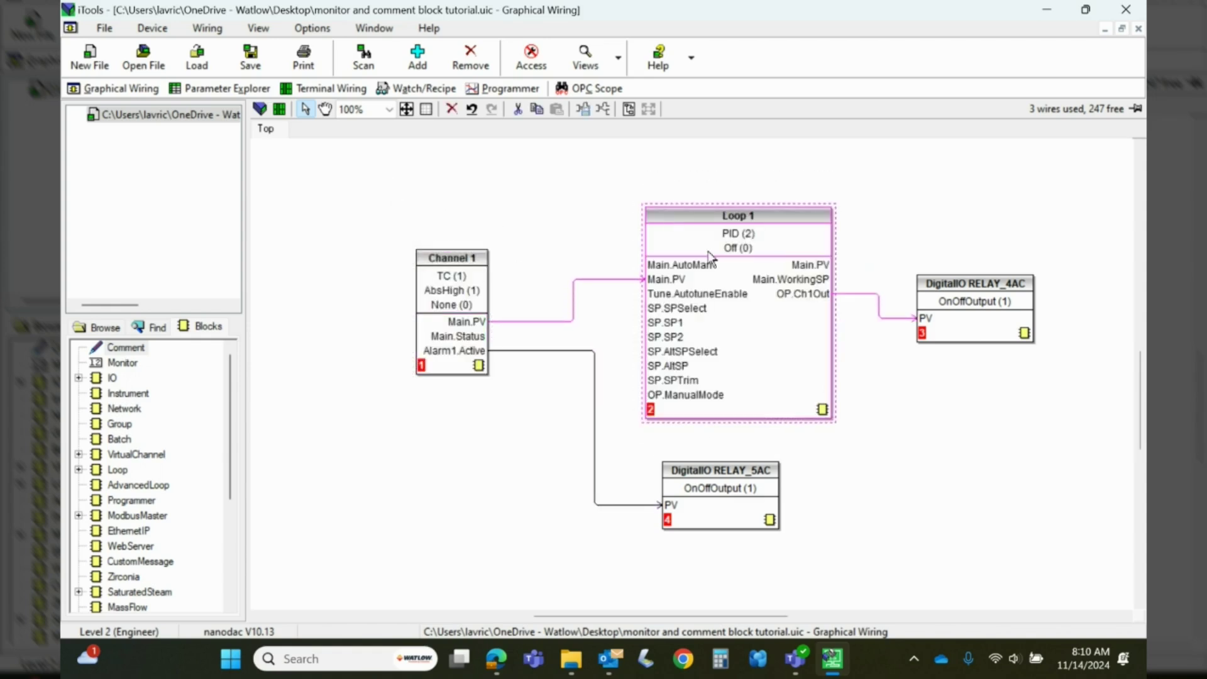
pyautogui.moveTo(941, 289); pyautogui.dragTo(946, 263)
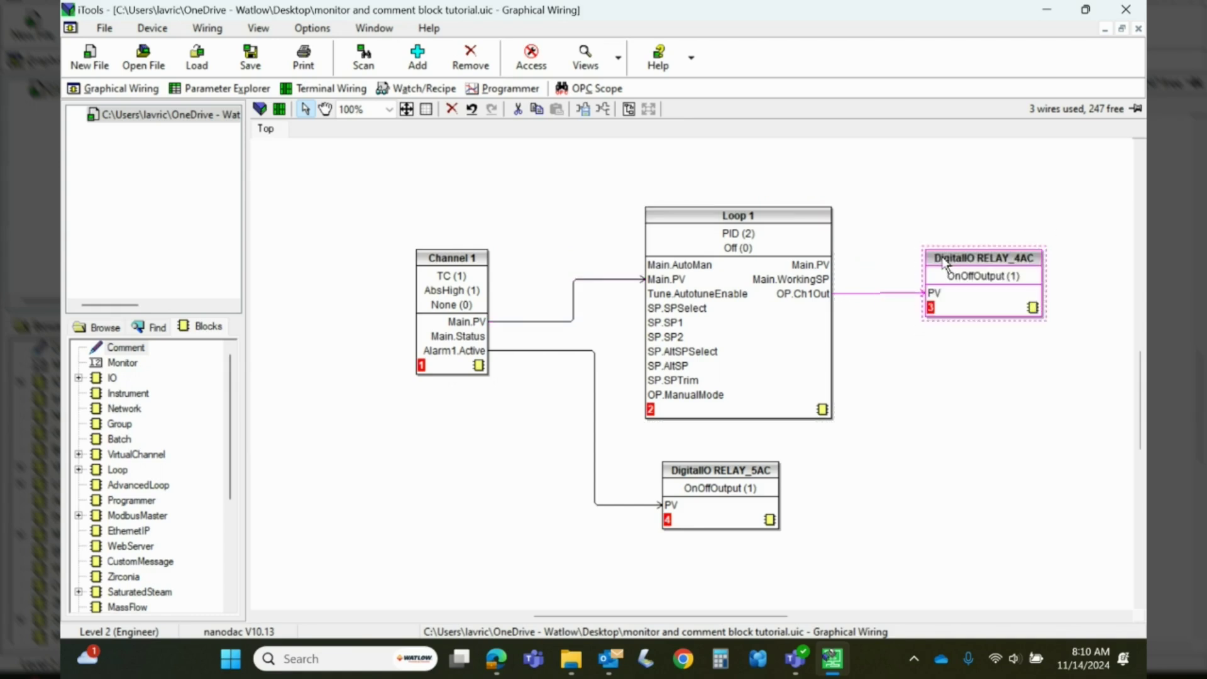
pyautogui.moveTo(714, 481)
pyautogui.mouseDown()
pyautogui.moveTo(706, 458)
pyautogui.moveTo(695, 488)
pyautogui.mouseUp()
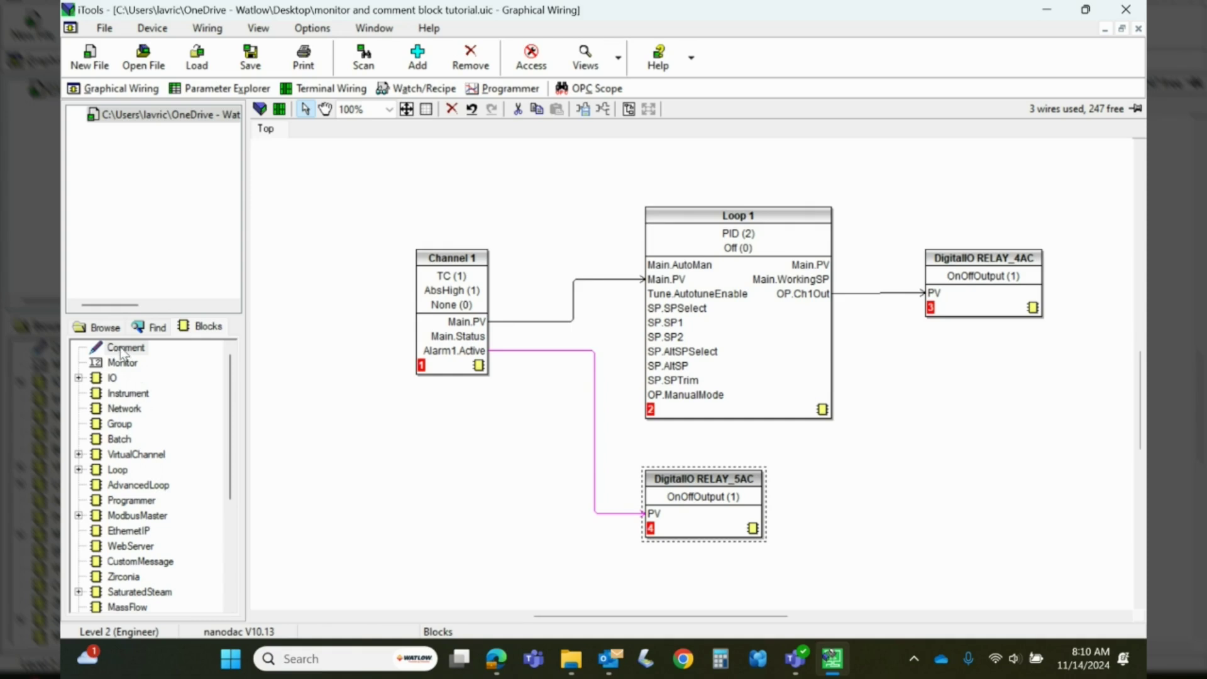
# Place a comment left of Channel 1, accept configuration mode, and enter 'Loop #1 Heat Zone'
pyautogui.click(123, 350)
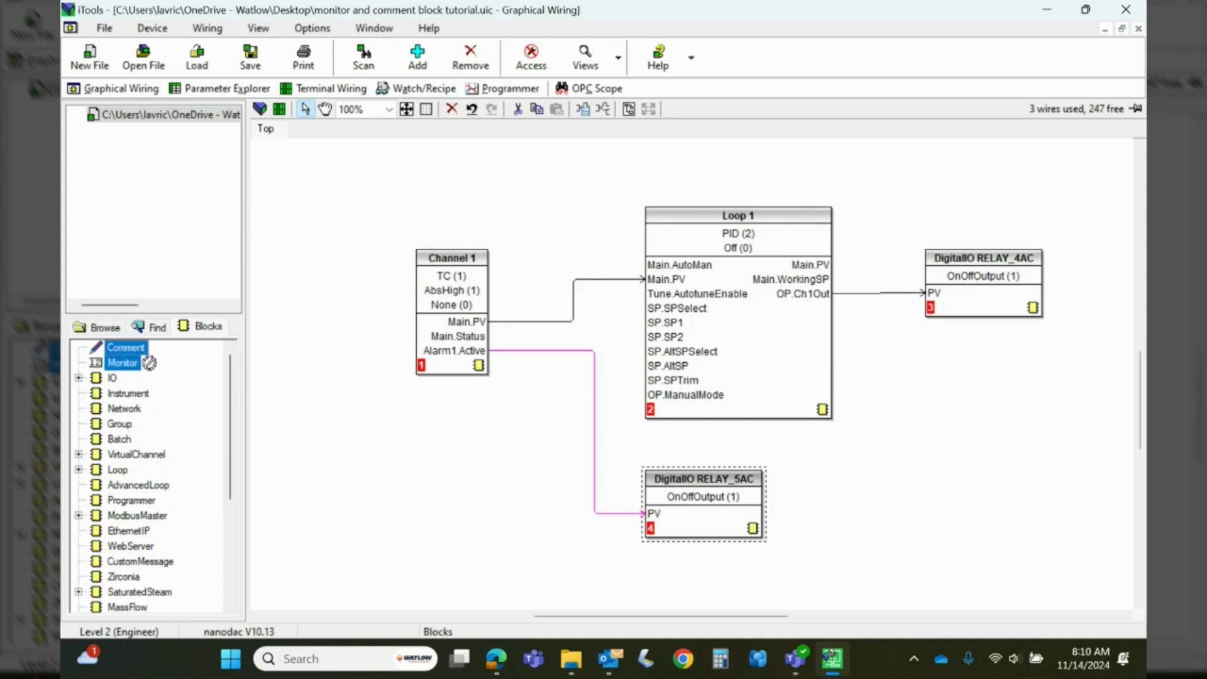
pyautogui.click(328, 324)
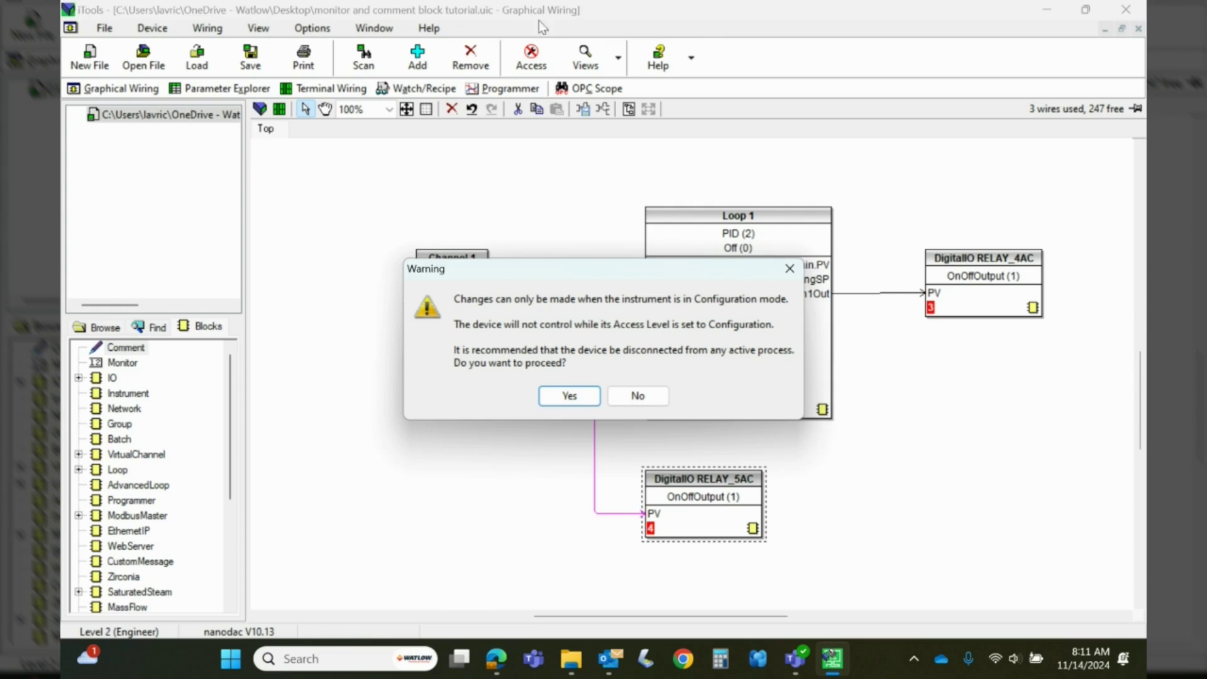
pyautogui.click(569, 396)
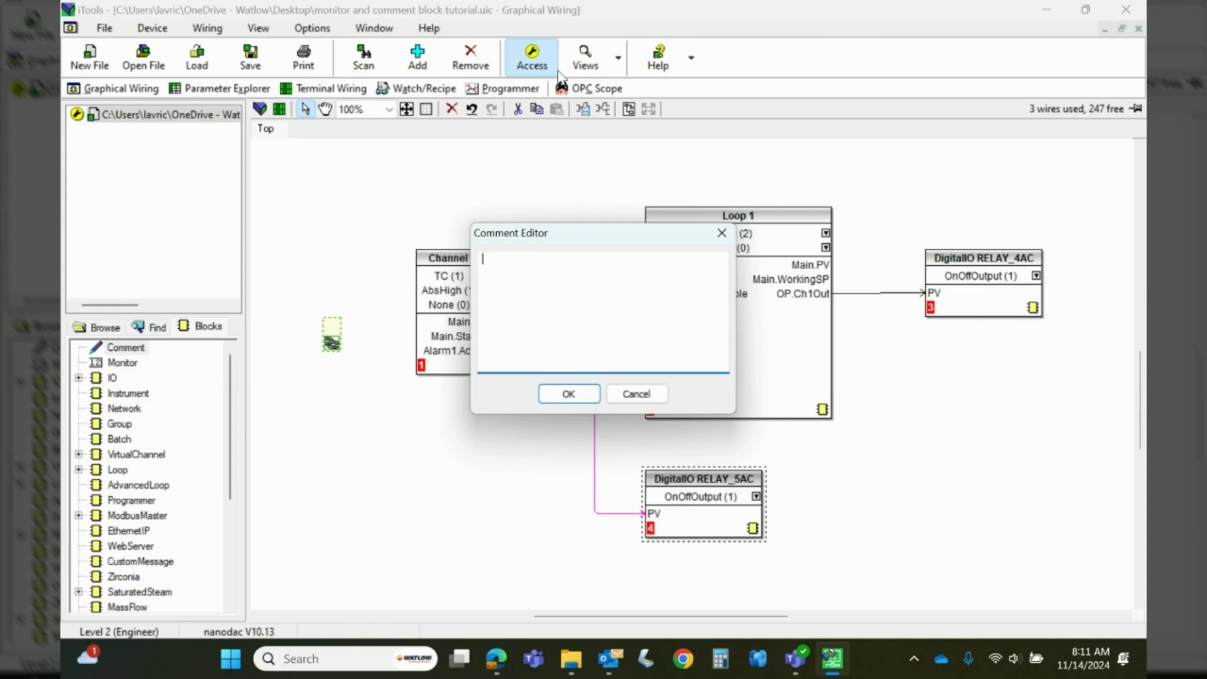
pyautogui.write('Loop #1 Heat Zone')
# Confirm the Loop #1 Heat Zone comment, link it to Loop 1, and position it directly above
pyautogui.click(564, 397)
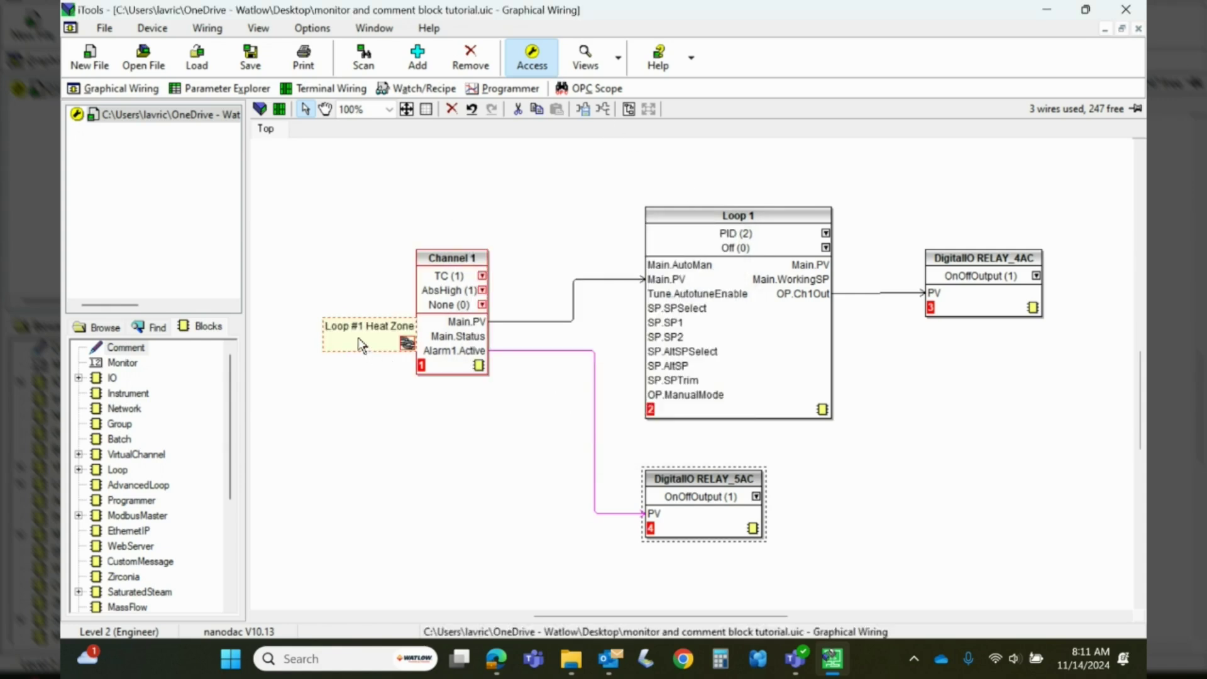
pyautogui.moveTo(358, 339); pyautogui.dragTo(535, 200)
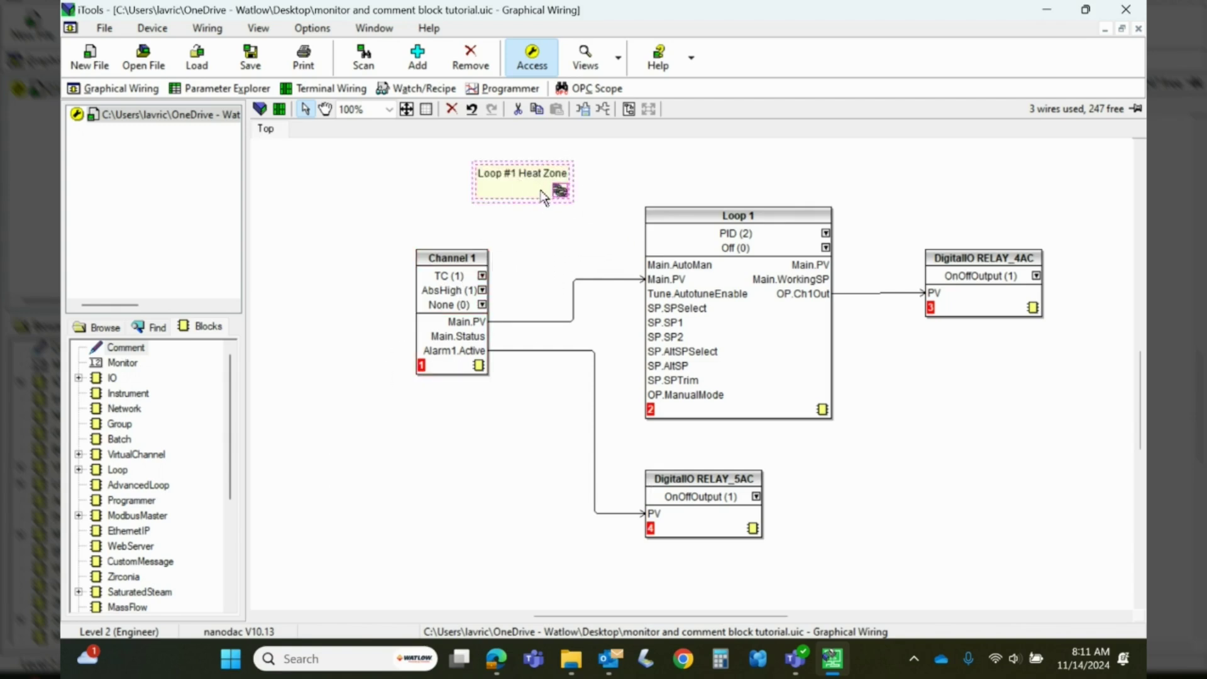
pyautogui.click(560, 191)
pyautogui.click(676, 220)
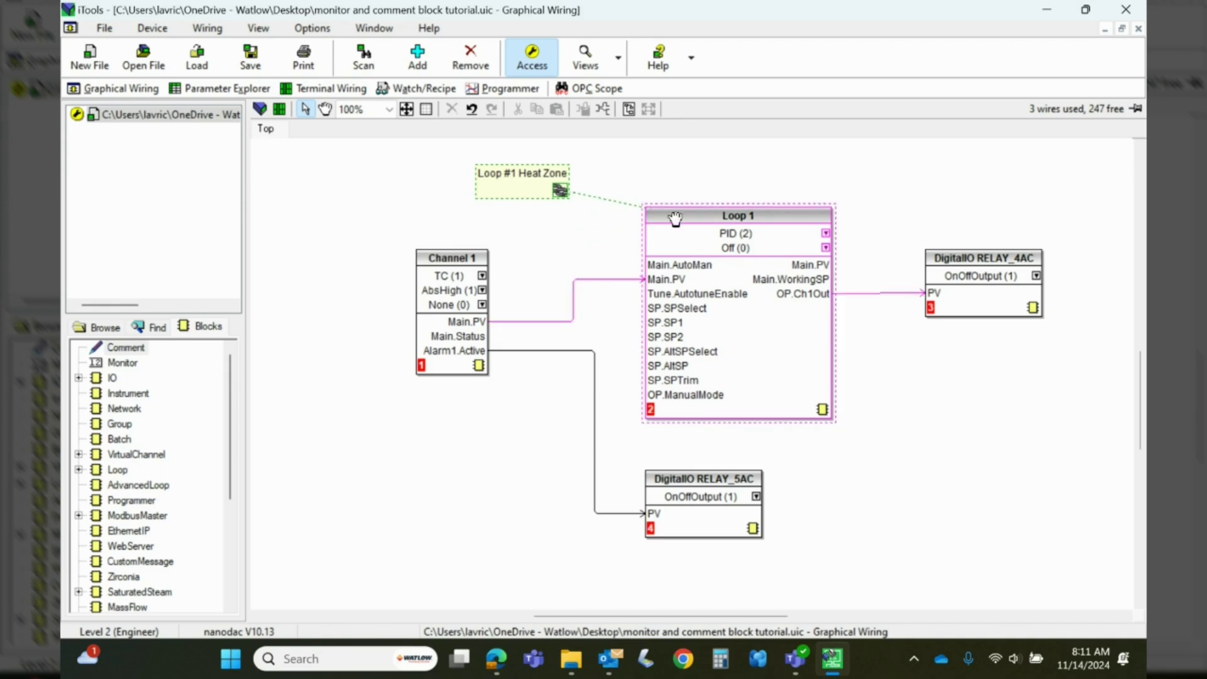
pyautogui.moveTo(488, 185); pyautogui.dragTo(666, 191)
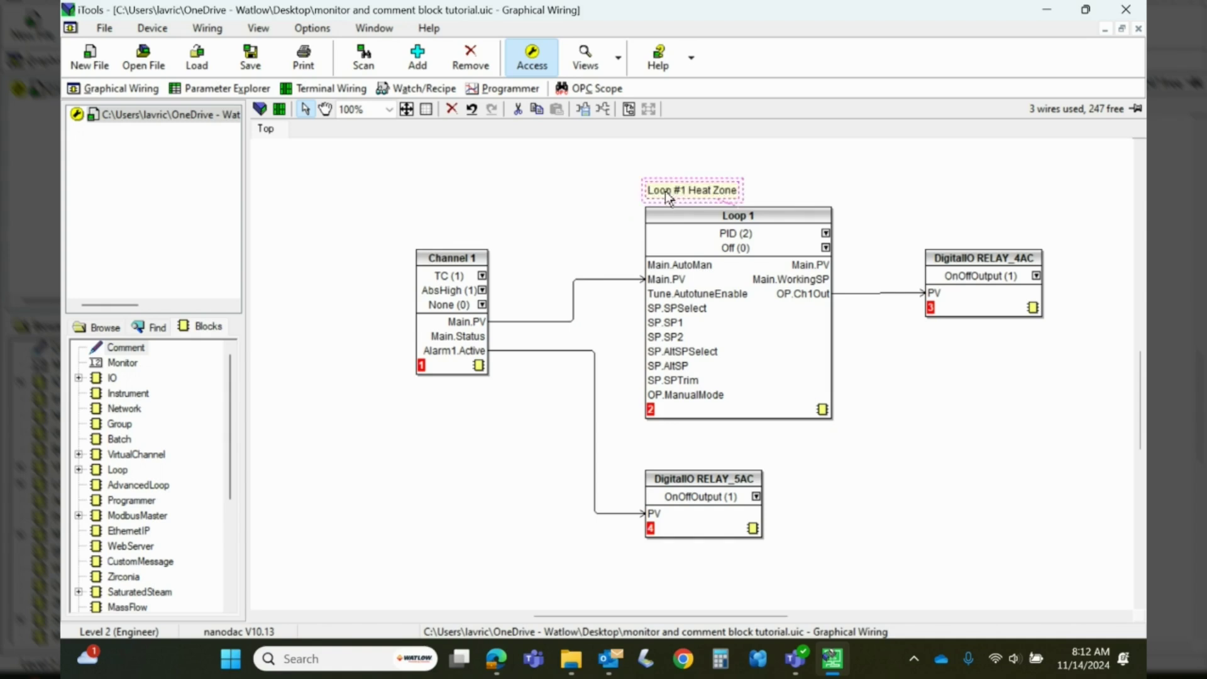
pyautogui.click(409, 485)
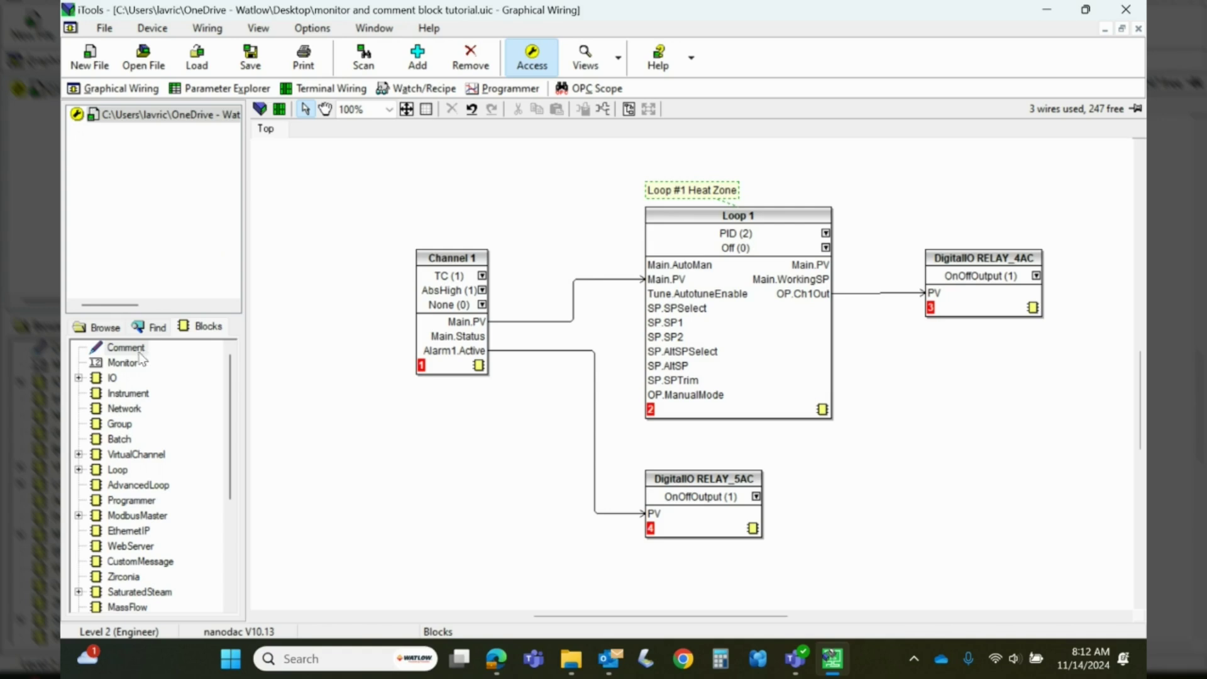
# Add a comment reading 'This loop is heat only.' with a second line 'Wire 23/24 on terminal block 1A/1B'
pyautogui.moveTo(125, 347); pyautogui.dragTo(460, 487)
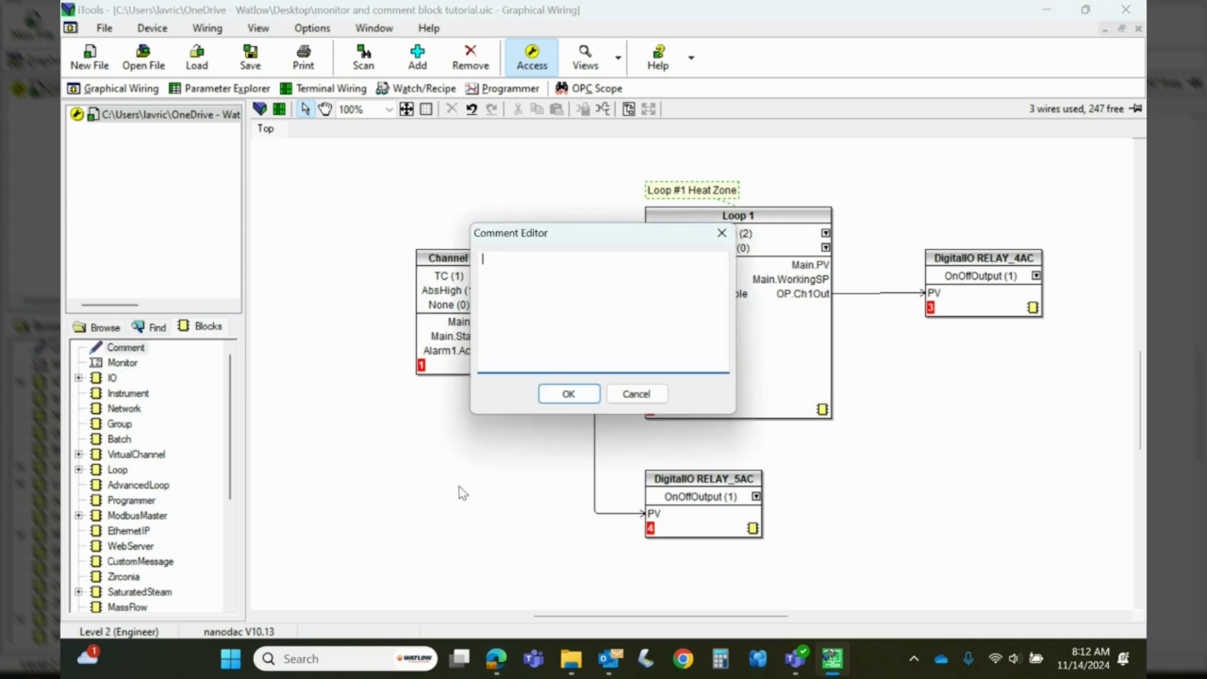
pyautogui.write('This loop is heta only')
pyautogui.press('BackSpace')
pyautogui.press('BackSpace')
pyautogui.press('BackSpace')
pyautogui.press('BackSpace')
pyautogui.press('BackSpace')
pyautogui.press('BackSpace')
pyautogui.press('BackSpace')
pyautogui.write('at only.')
pyautogui.press('Return')
pyautogui.write('Wired')
pyautogui.press('BackSpace')
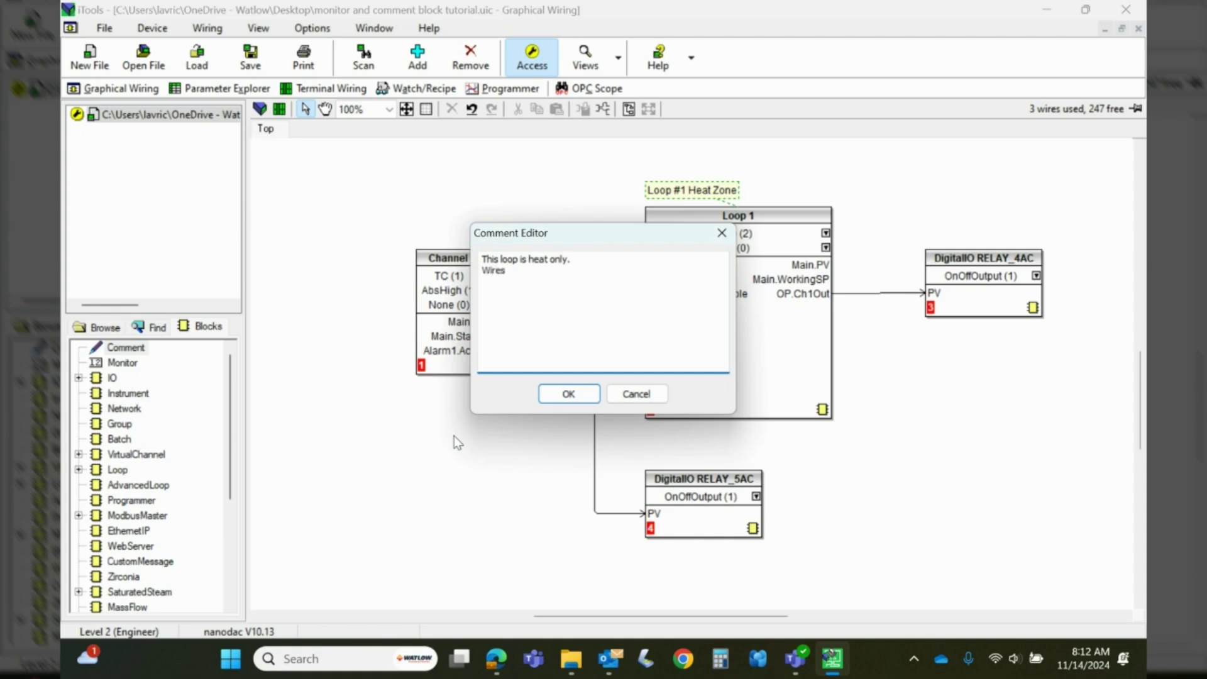
pyautogui.write('23/24 on termnianl block ')
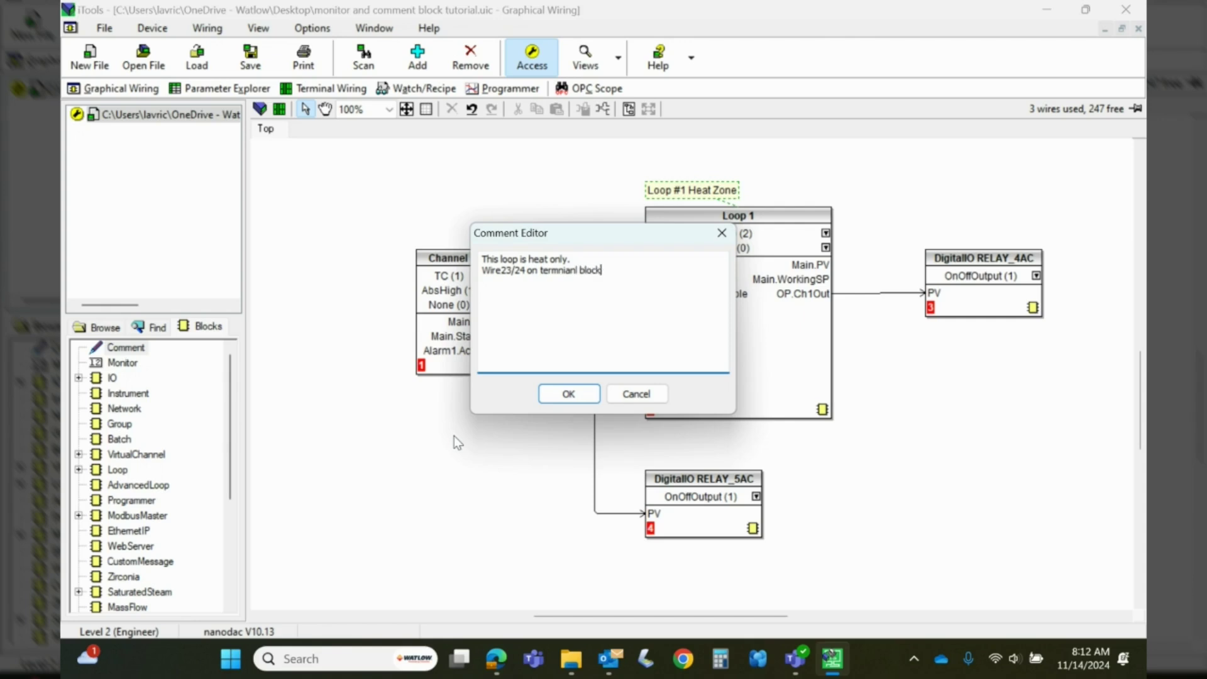
pyautogui.write('1A/1B')
# Correct 'termnianl' to 'terminal', confirm the comment, and move it below Channel 1
pyautogui.click(579, 271)
pyautogui.press('BackSpace')
pyautogui.press('BackSpace')
pyautogui.press('BackSpace')
pyautogui.press('BackSpace')
pyautogui.press('BackSpace')
pyautogui.press('BackSpace')
pyautogui.write('inal')
pyautogui.click(503, 271)
pyautogui.click(569, 394)
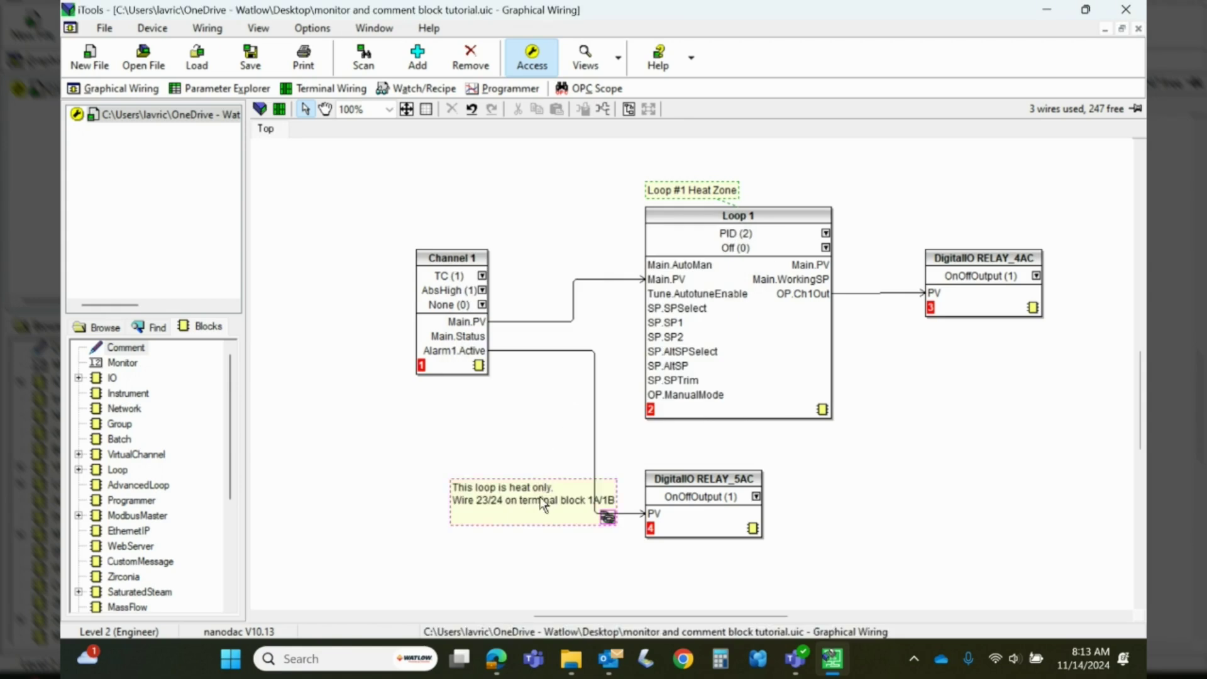
pyautogui.moveTo(548, 506); pyautogui.dragTo(419, 443)
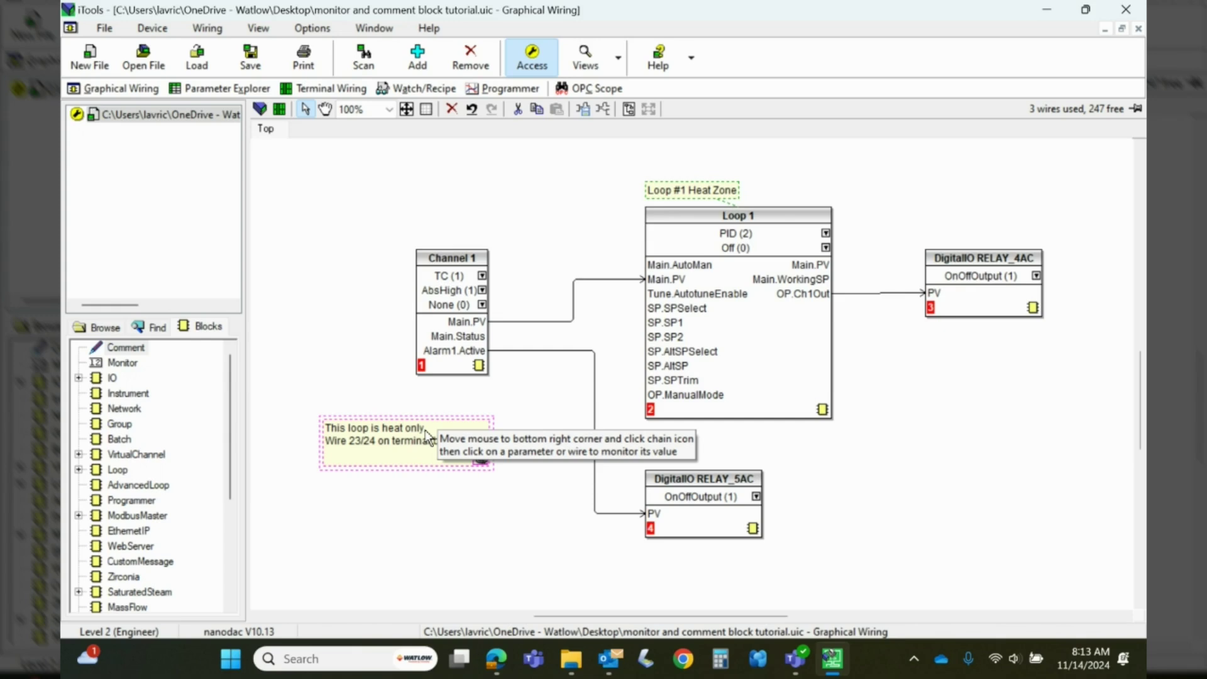
# Drop a new comment holding the instrument password note and position it above Channel 1, nudged right
pyautogui.click(525, 557)
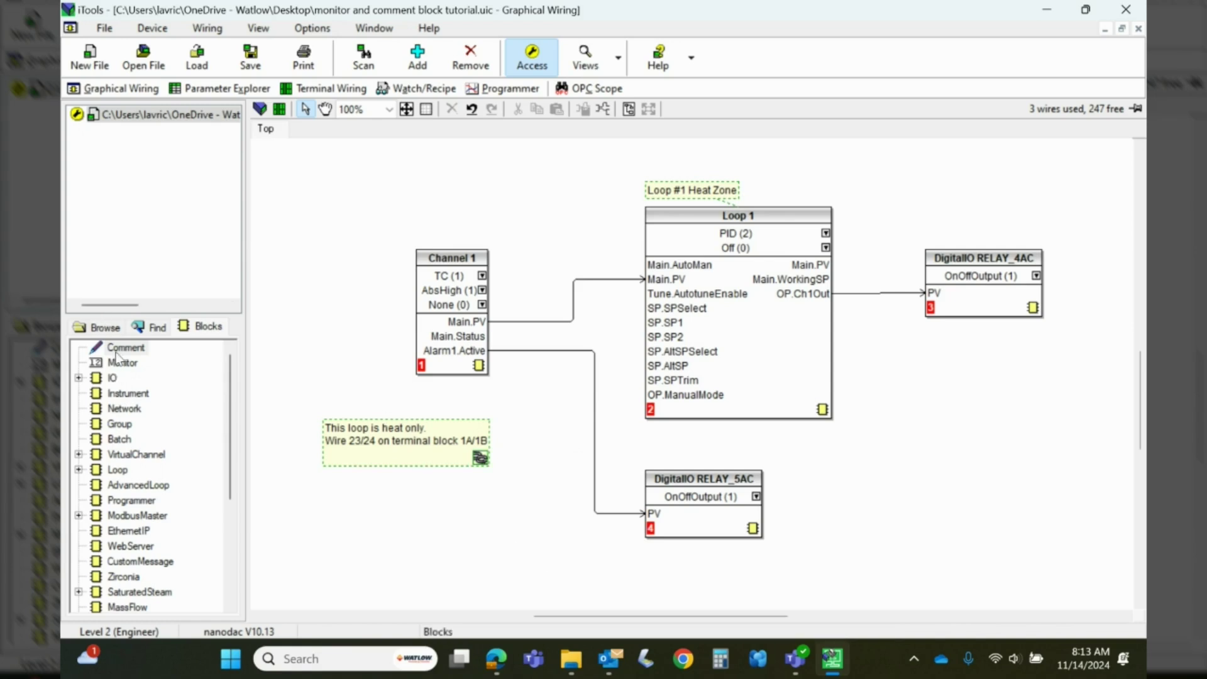
pyautogui.moveTo(117, 351); pyautogui.dragTo(341, 208)
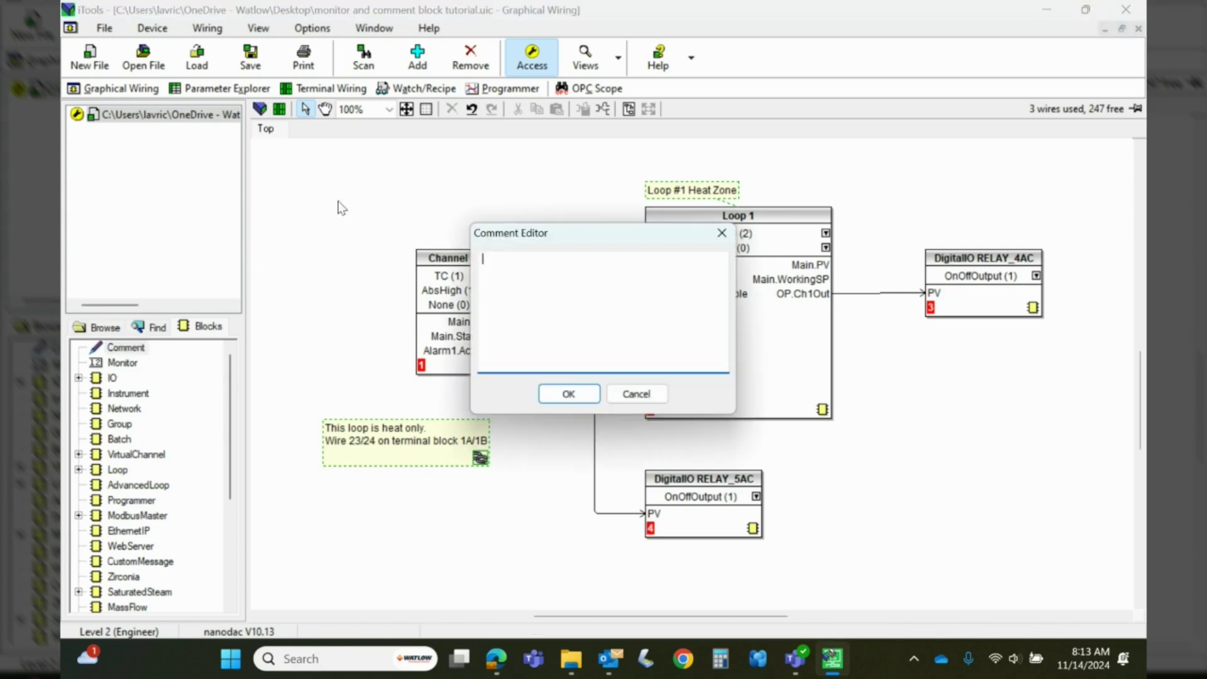
pyautogui.click(568, 394)
pyautogui.moveTo(367, 225); pyautogui.dragTo(391, 188)
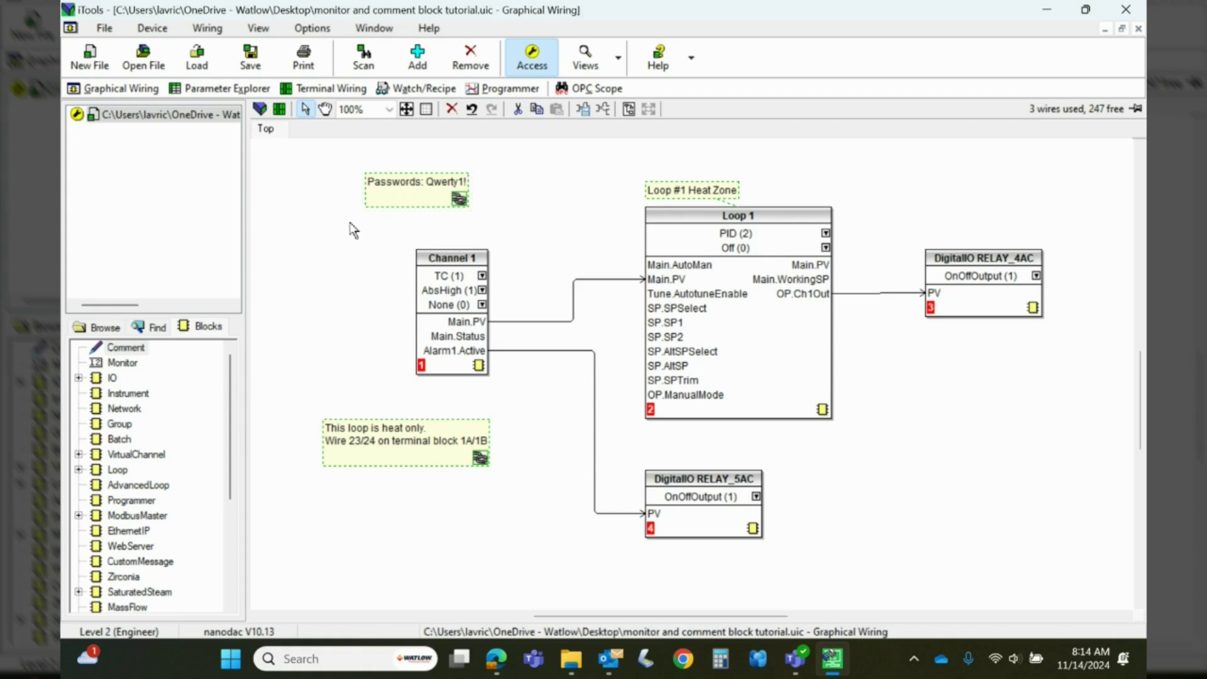
pyautogui.moveTo(398, 196); pyautogui.dragTo(432, 193)
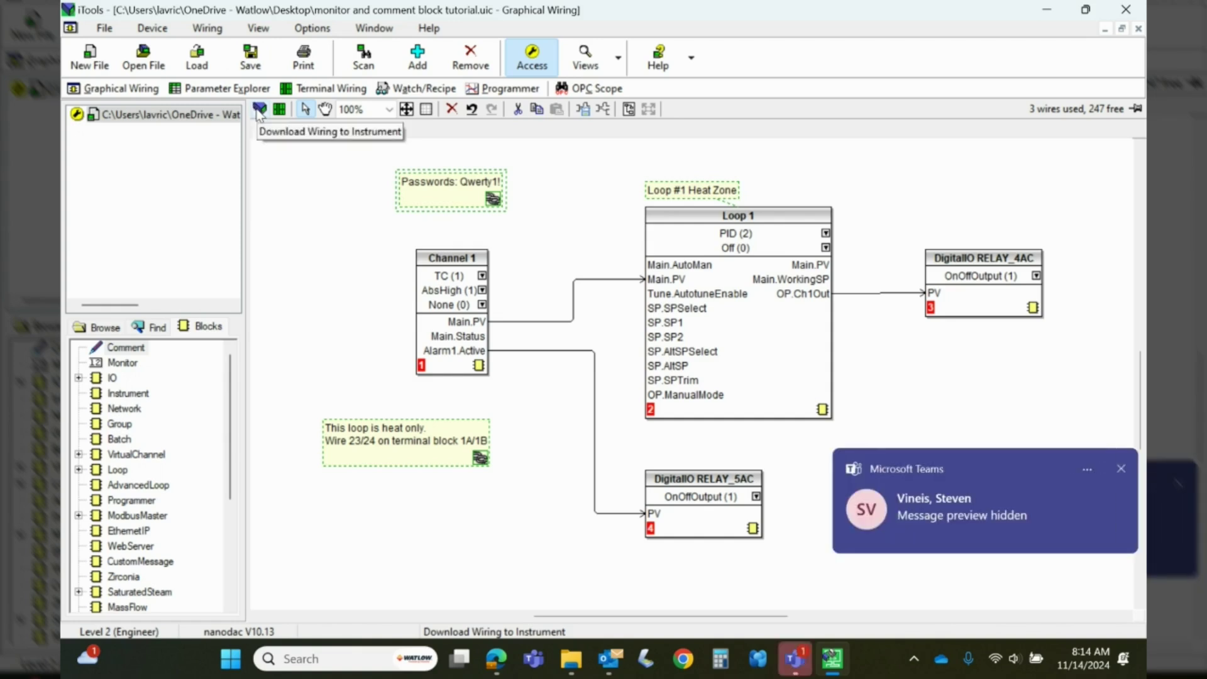
# Dismiss the chat notification and download the wiring to the instrument
pyautogui.click(1121, 468)
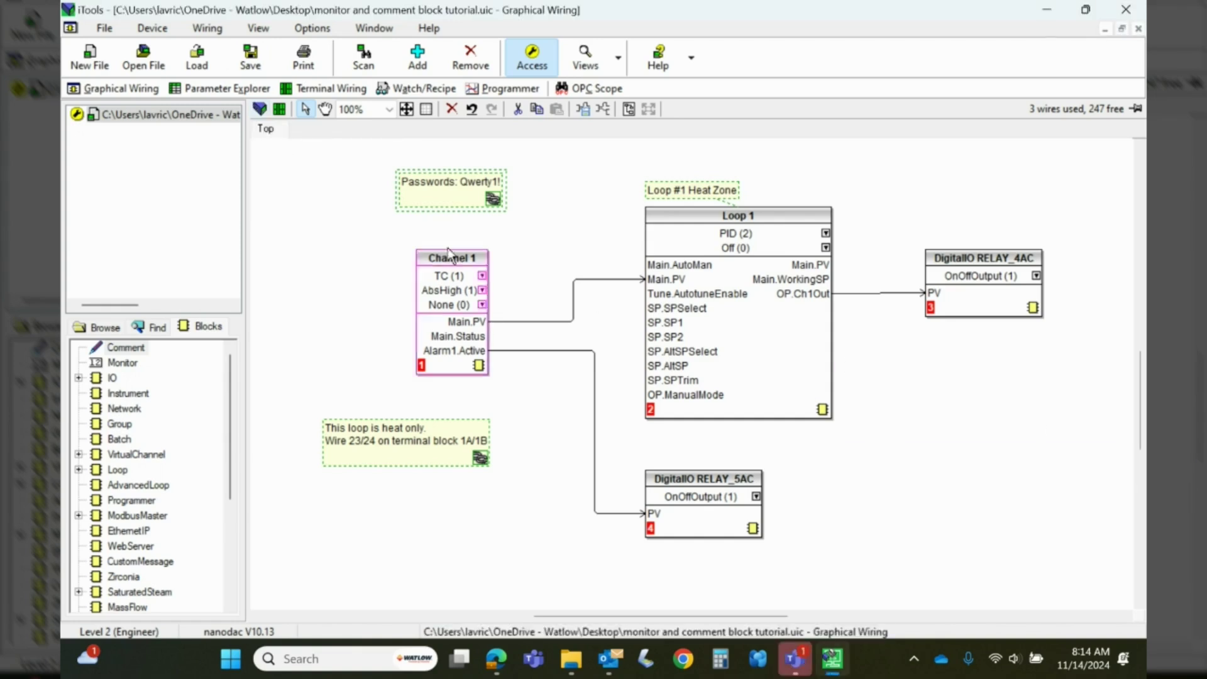
pyautogui.click(260, 110)
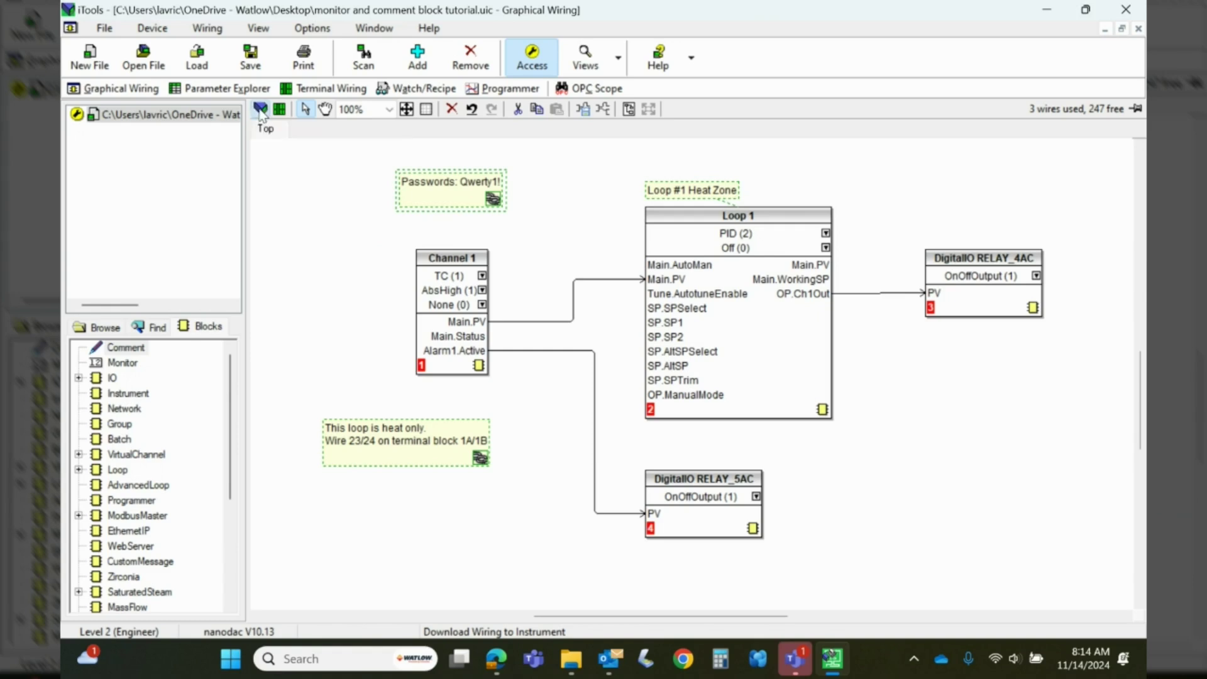
pyautogui.click(384, 249)
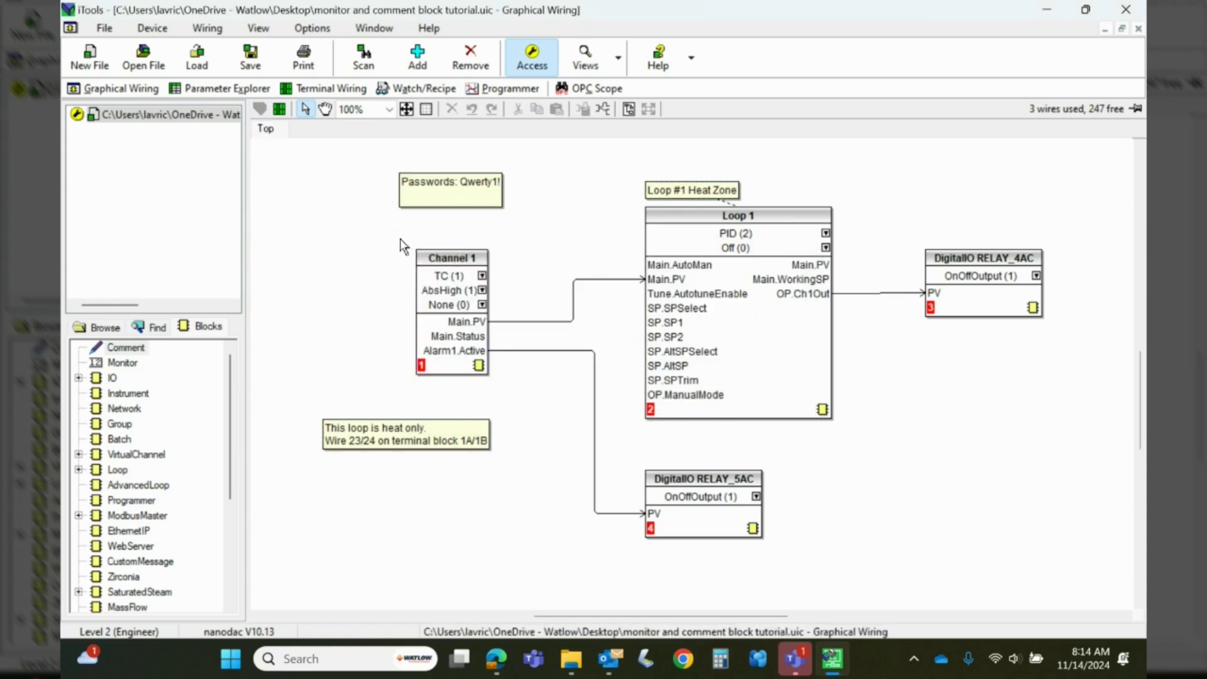
# Nudge the Loop #1 Heat Zone and password comments, then drop a Monitor block beside Channel 1
pyautogui.moveTo(272, 153); pyautogui.dragTo(1073, 550)
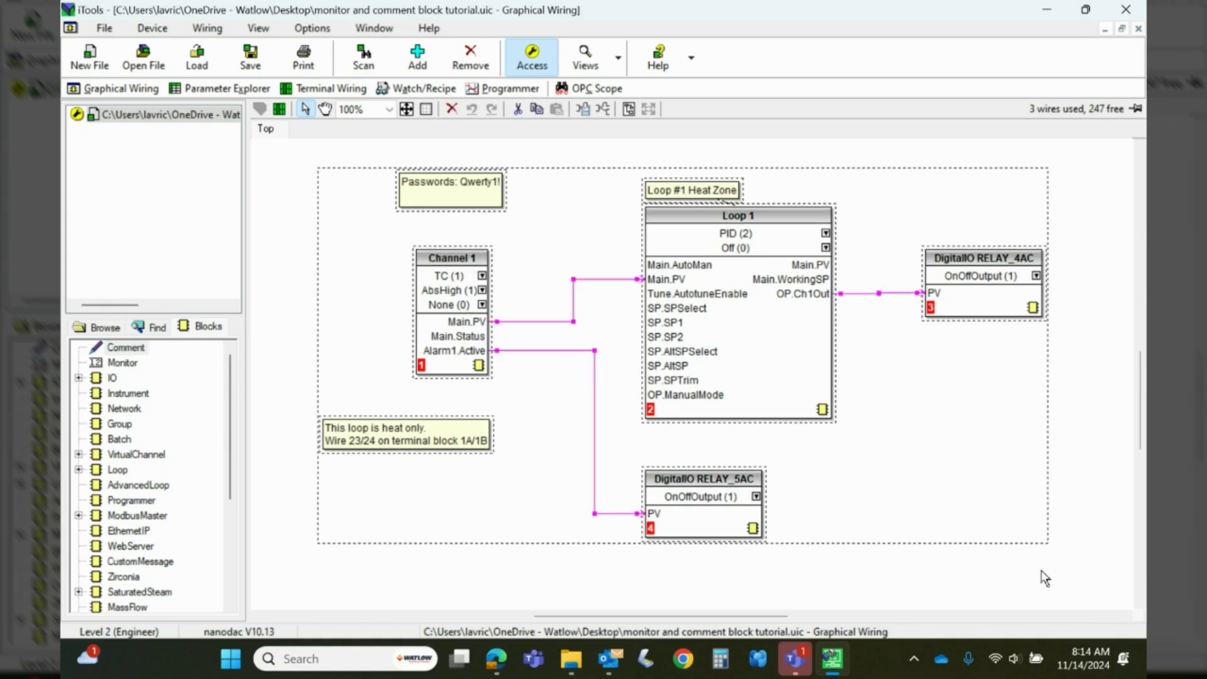
pyautogui.moveTo(664, 194)
pyautogui.mouseDown()
pyautogui.moveTo(671, 176)
pyautogui.moveTo(658, 178)
pyautogui.moveTo(671, 187)
pyautogui.mouseUp()
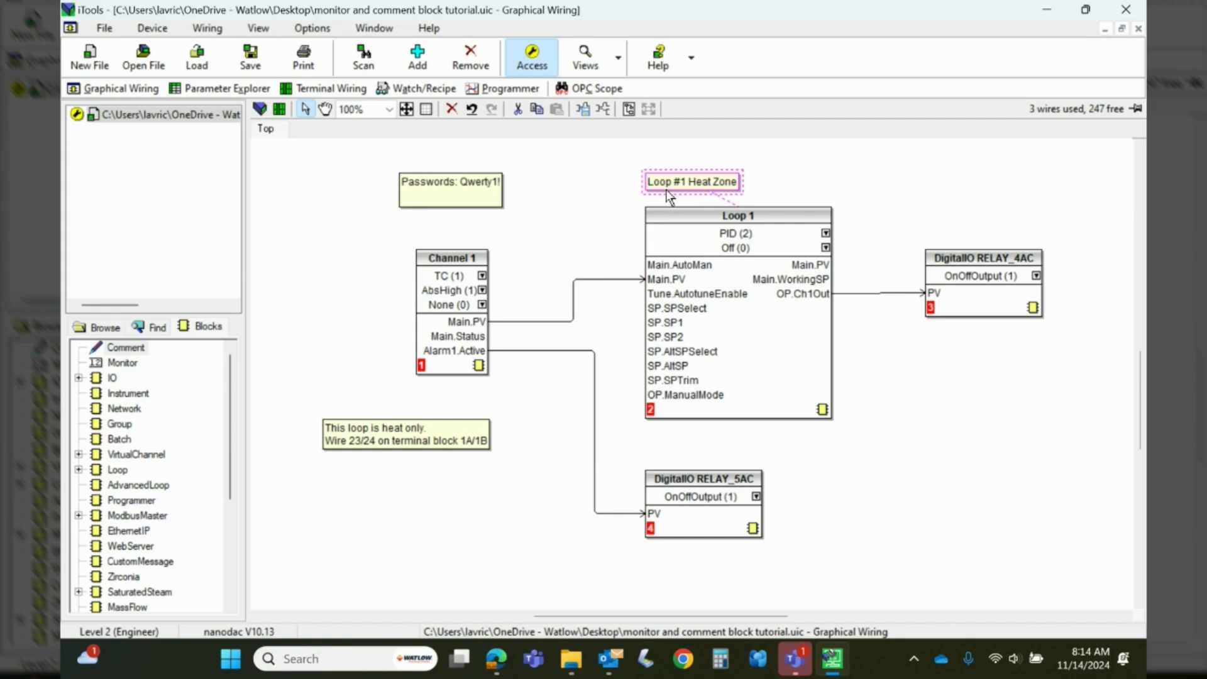
pyautogui.moveTo(445, 189); pyautogui.dragTo(448, 190)
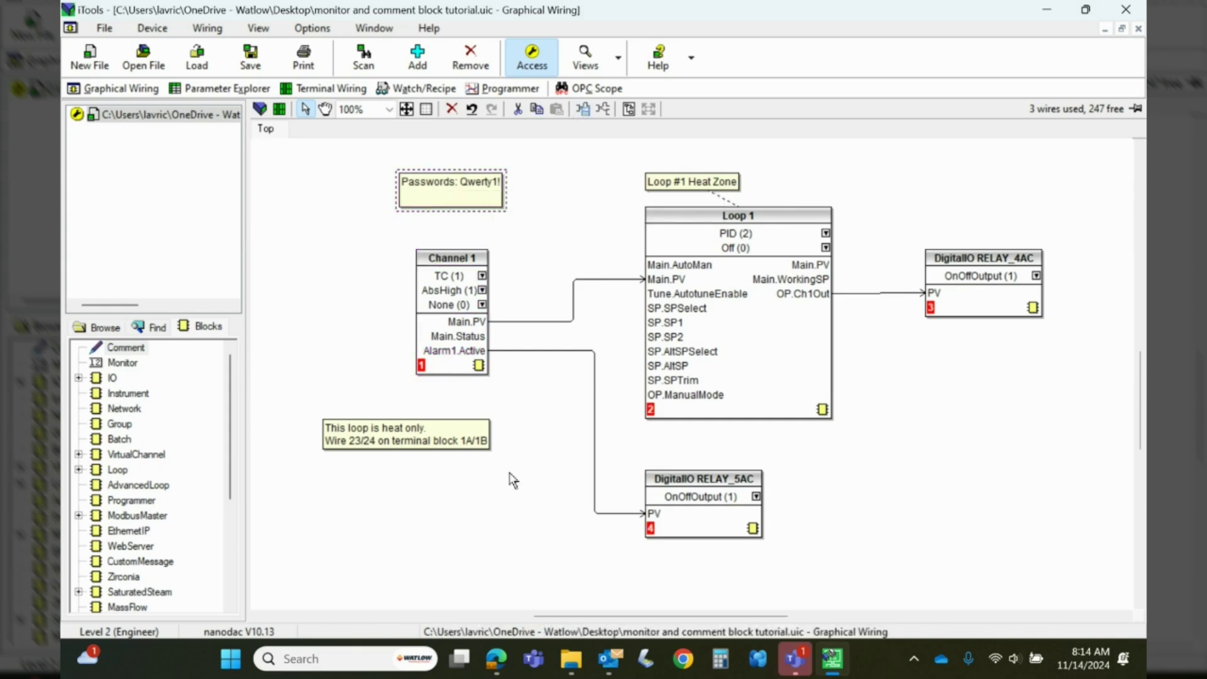
pyautogui.click(507, 526)
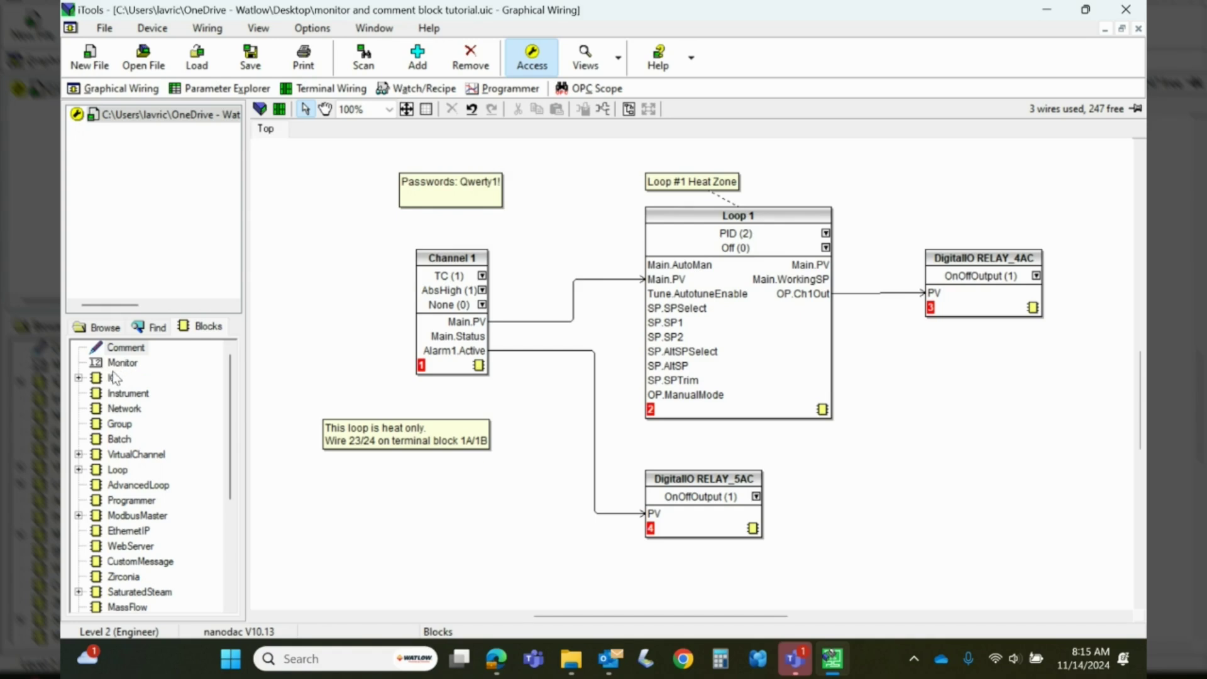
pyautogui.moveTo(109, 364); pyautogui.dragTo(316, 302)
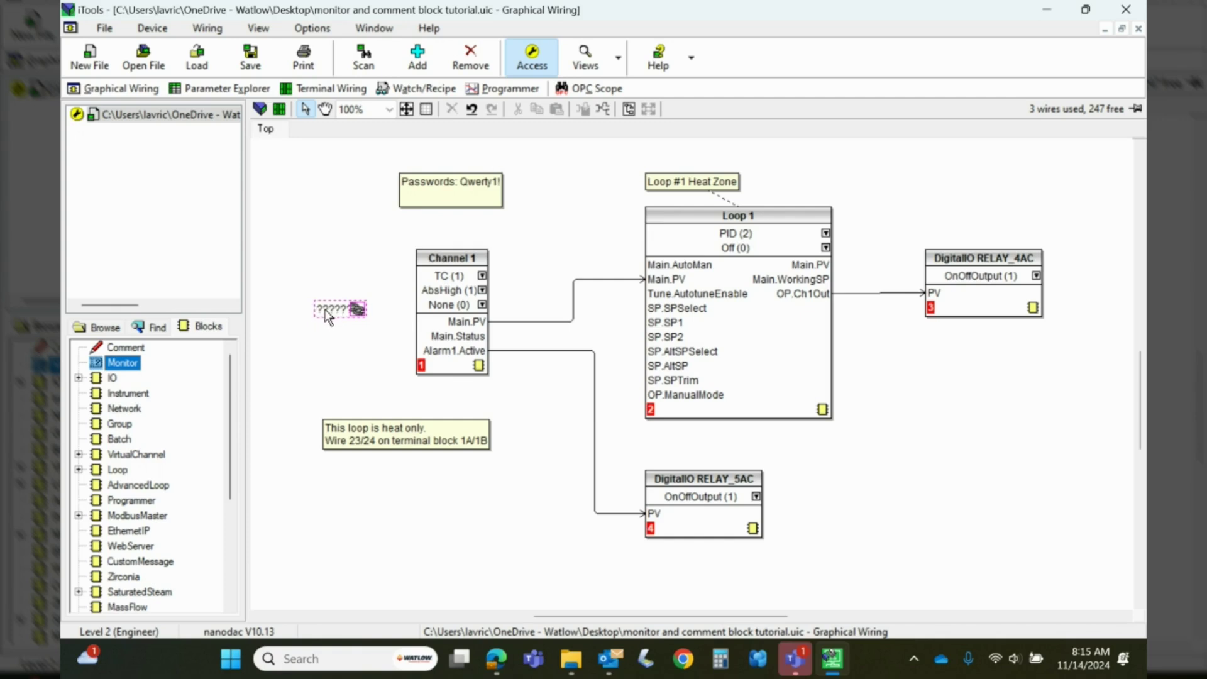
# Link the monitor to Channel 1's Main.PV and set it above Channel 1, reading 0.00
pyautogui.moveTo(357, 311); pyautogui.dragTo(508, 322)
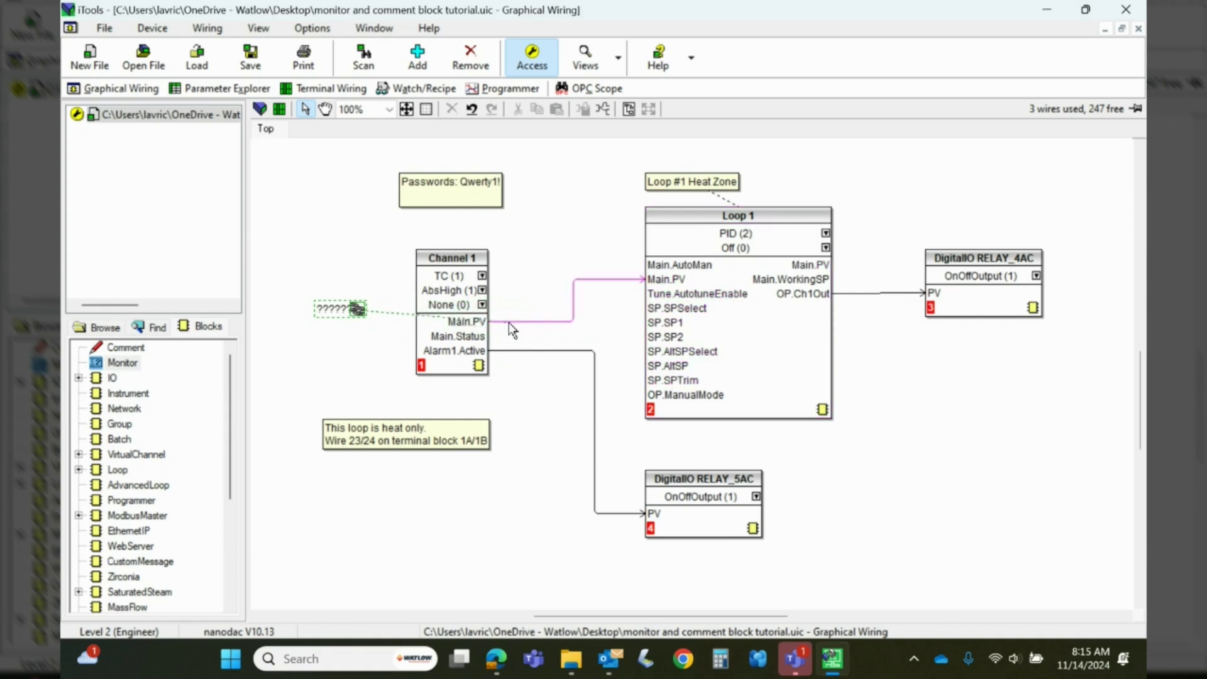
pyautogui.click(473, 322)
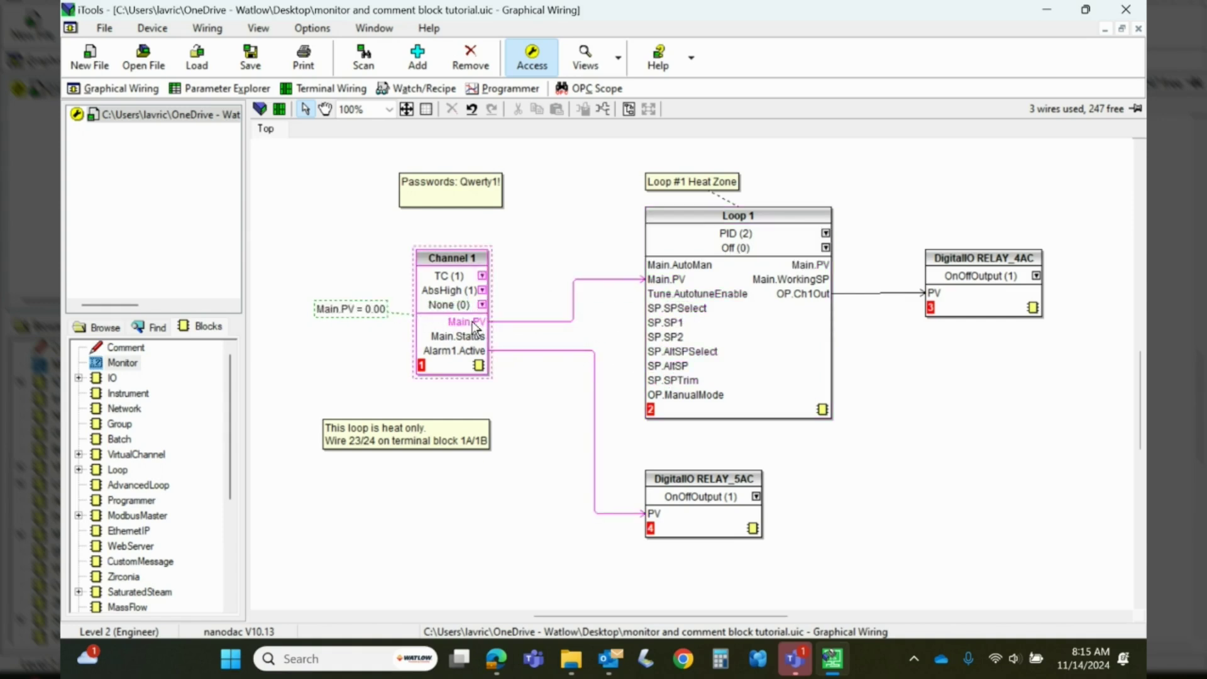
pyautogui.moveTo(342, 306); pyautogui.dragTo(542, 252)
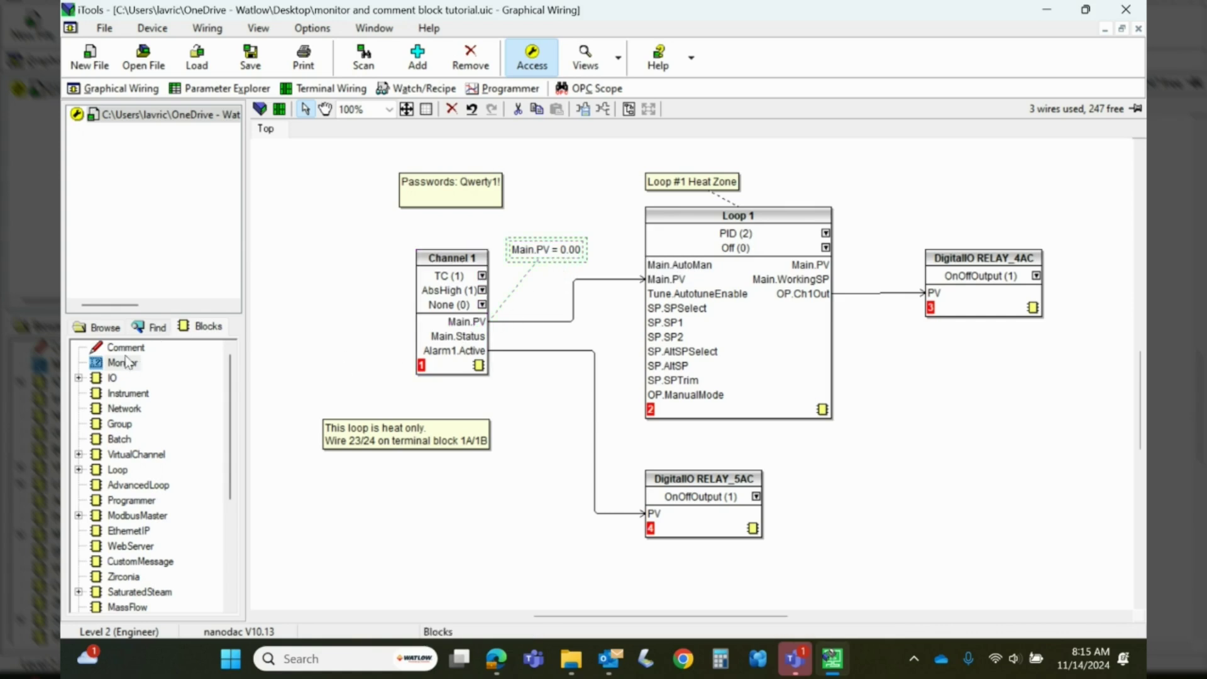
# Add an OP.Ch1Out = 0.00 monitor above RELAY_4AC and move the heat-only comment right of RELAY_5AC
pyautogui.moveTo(98, 366); pyautogui.dragTo(827, 305)
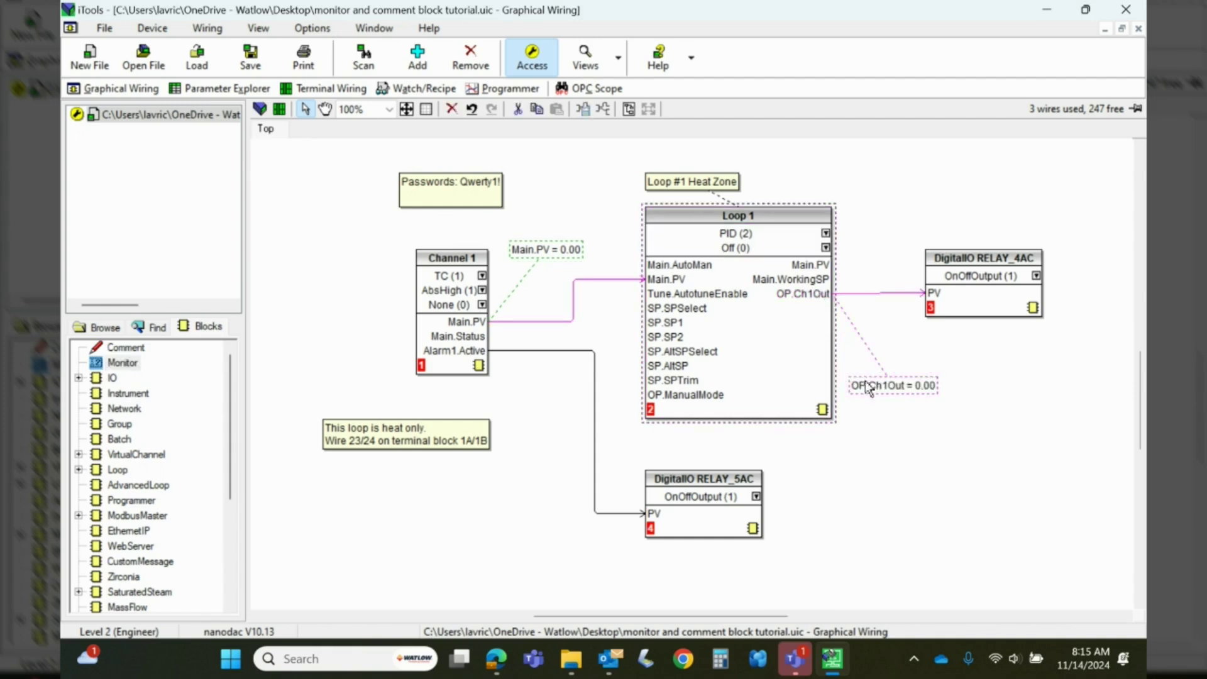
pyautogui.moveTo(871, 385); pyautogui.dragTo(947, 234)
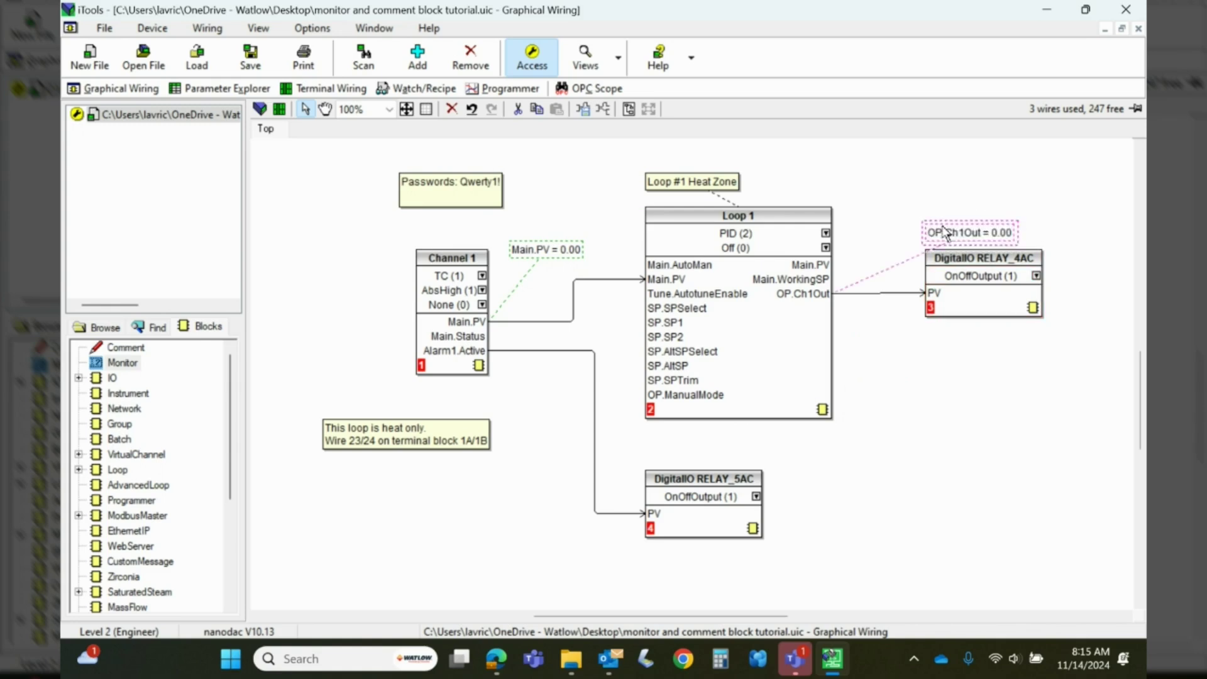
pyautogui.click(968, 425)
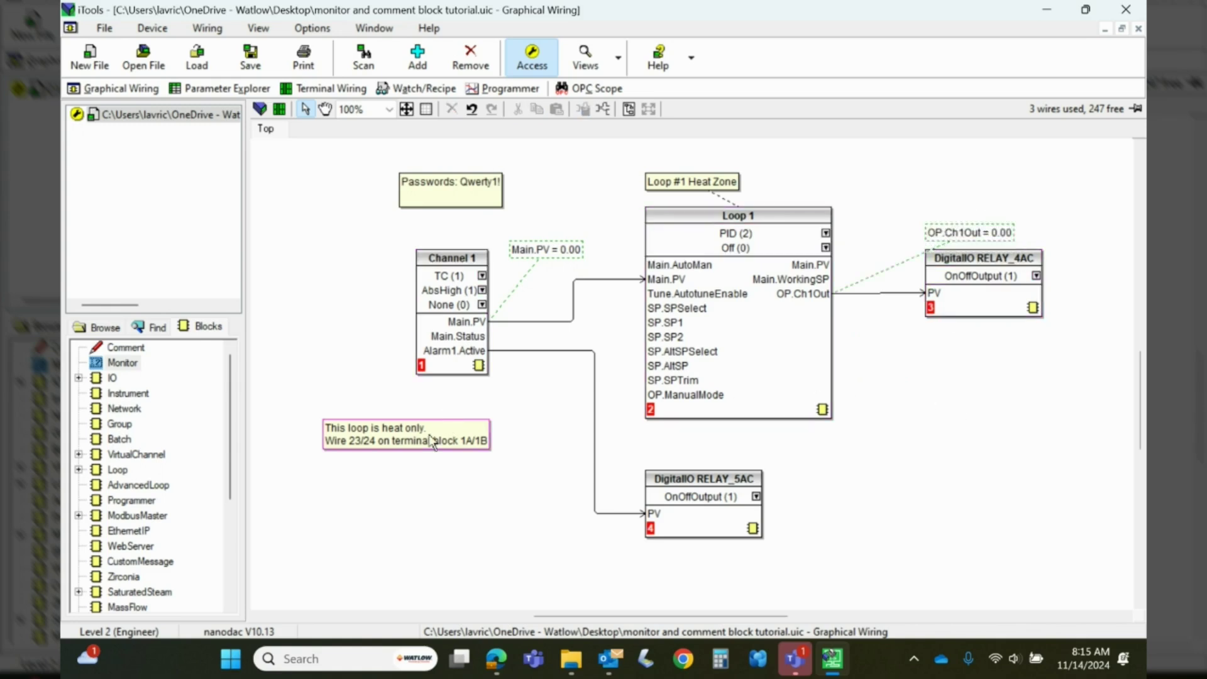
pyautogui.moveTo(432, 440); pyautogui.dragTo(971, 473)
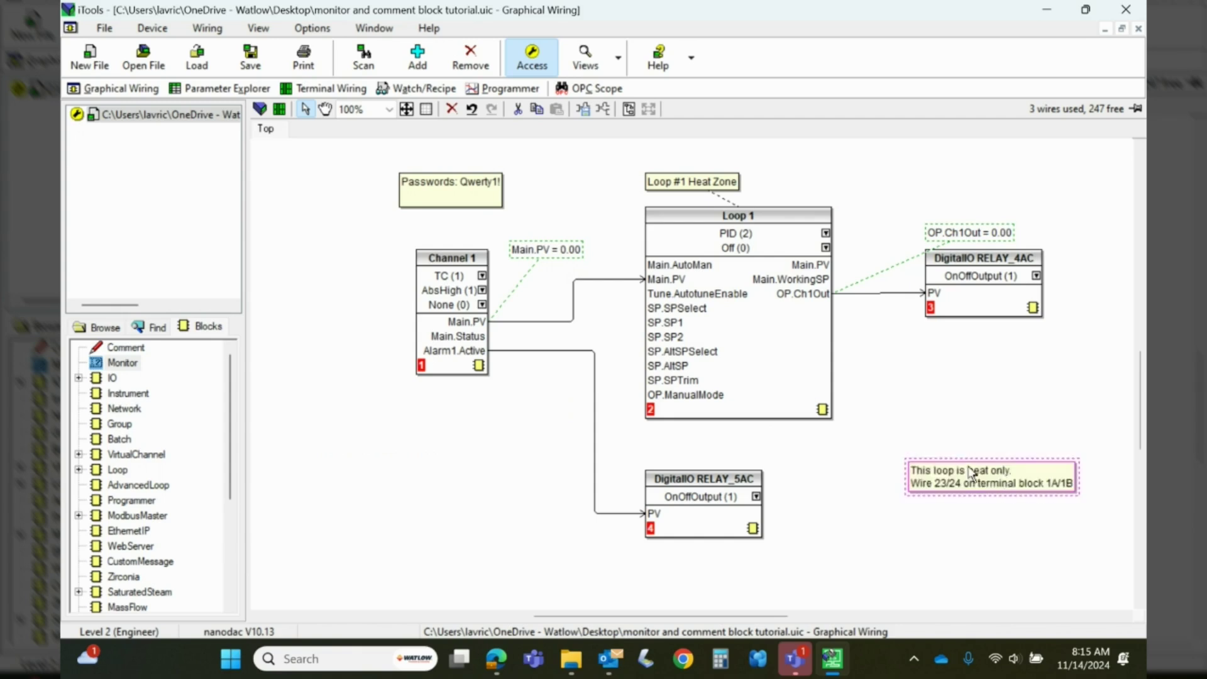
pyautogui.moveTo(108, 362); pyautogui.dragTo(417, 473)
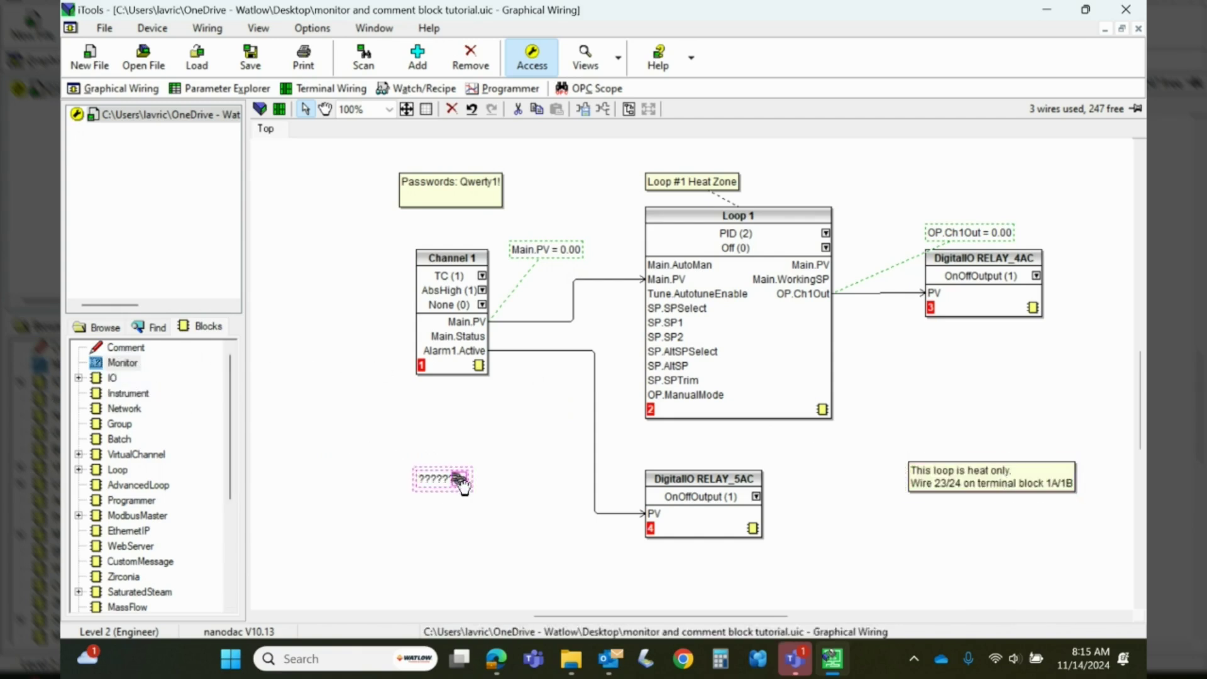
# Link the monitor below Channel 1 to Alarm1.Active, showing No (0), and place another monitor
pyautogui.moveTo(461, 481)
pyautogui.mouseDown()
pyautogui.moveTo(480, 400)
pyautogui.moveTo(465, 350)
pyautogui.mouseUp()
pyautogui.moveTo(471, 479); pyautogui.dragTo(521, 403)
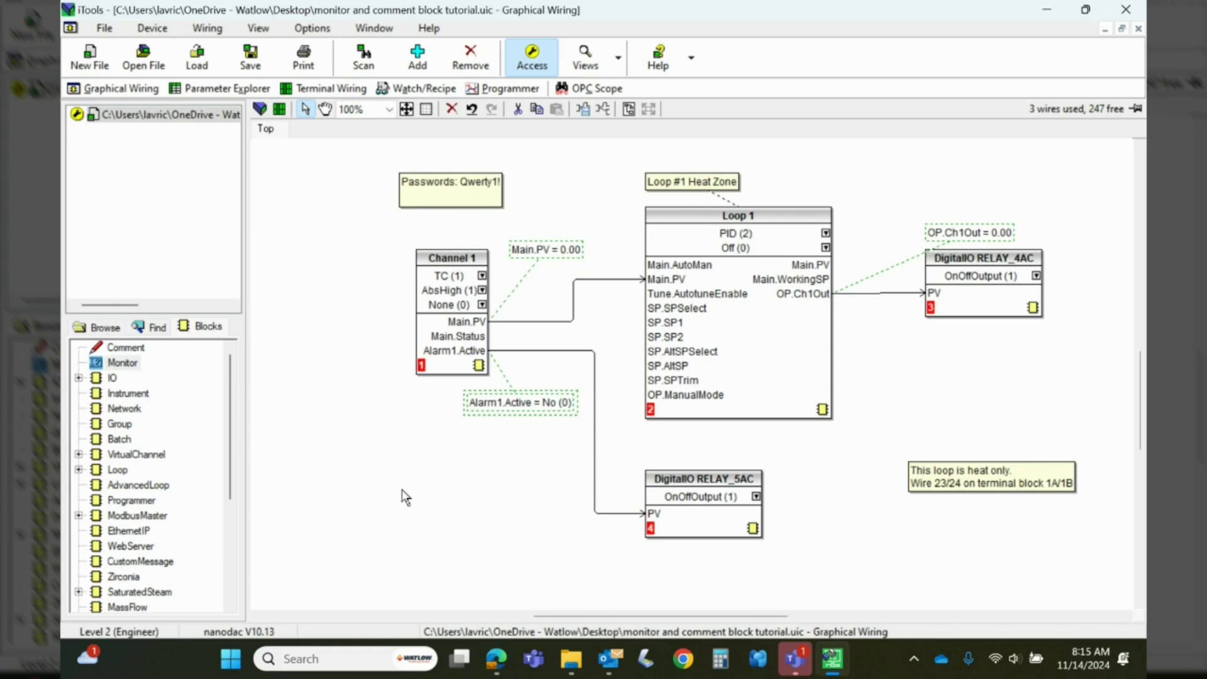
pyautogui.click(120, 363)
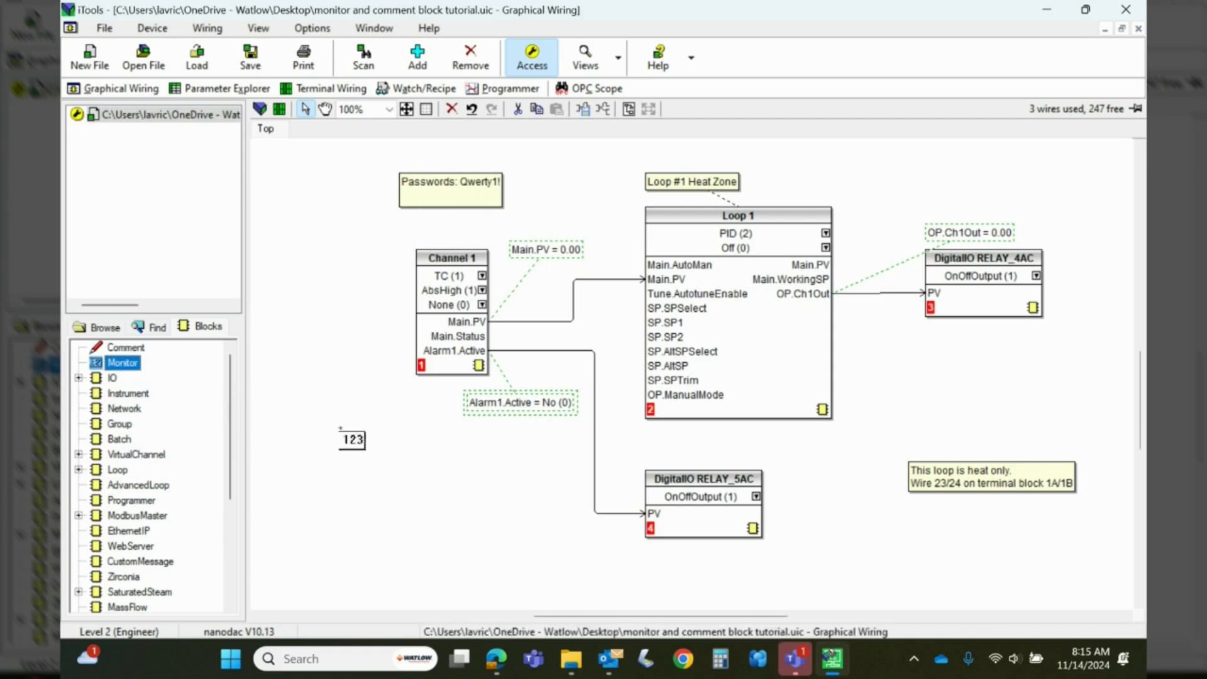
pyautogui.click(452, 496)
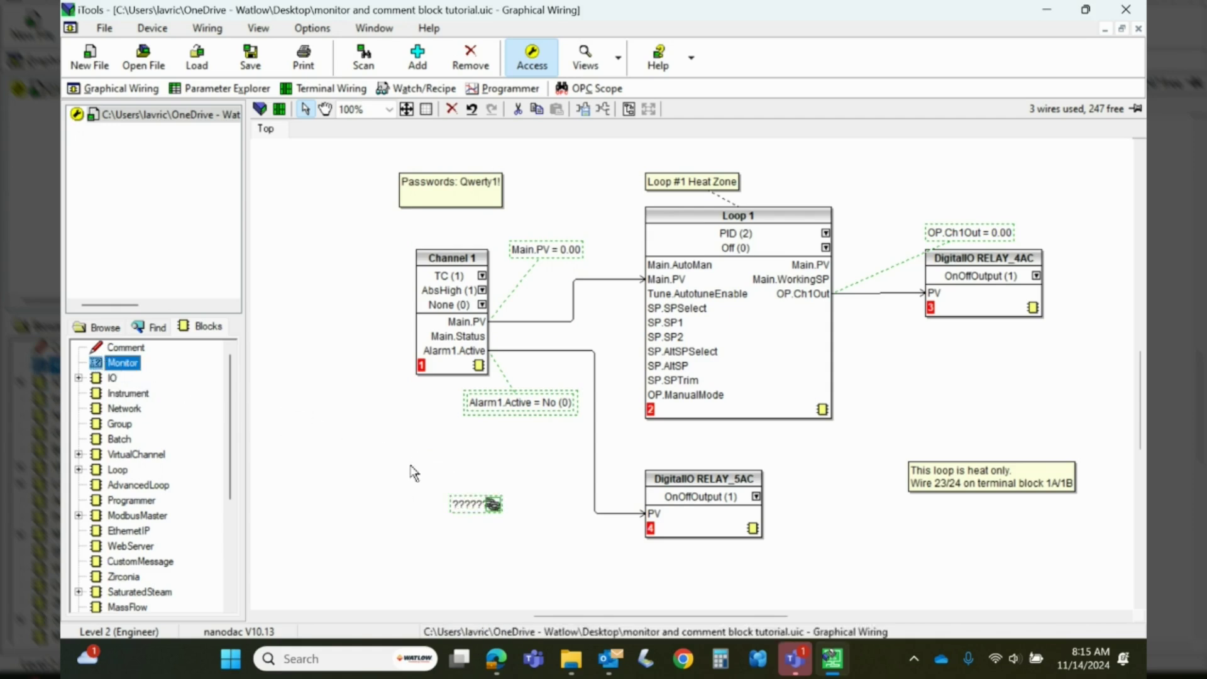
# Move the fourth monitor up and left and start linking it to Channel 1
pyautogui.click(465, 508)
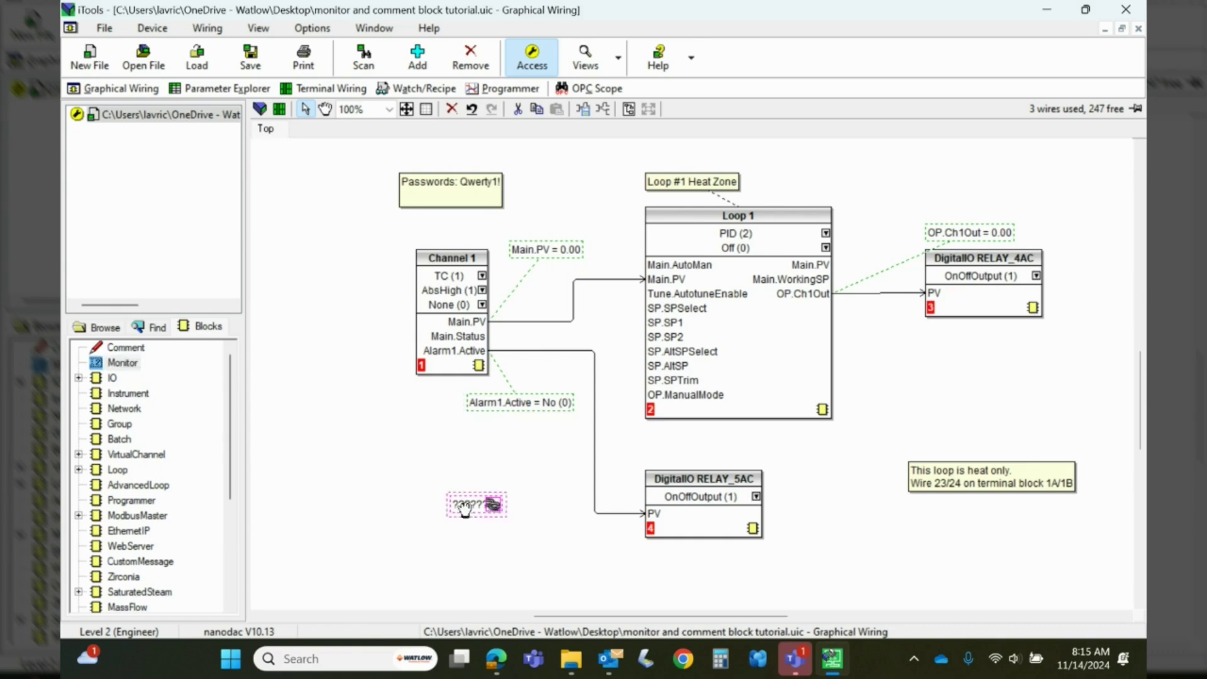
pyautogui.moveTo(465, 508); pyautogui.dragTo(422, 482)
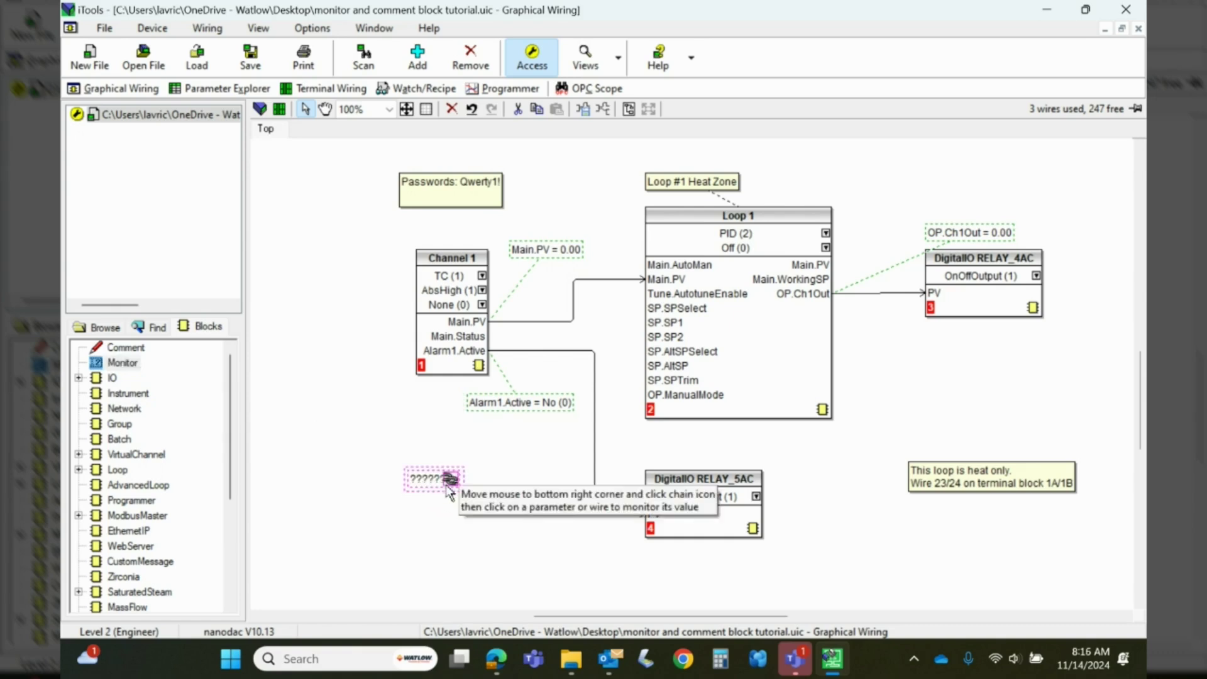
pyautogui.click(449, 483)
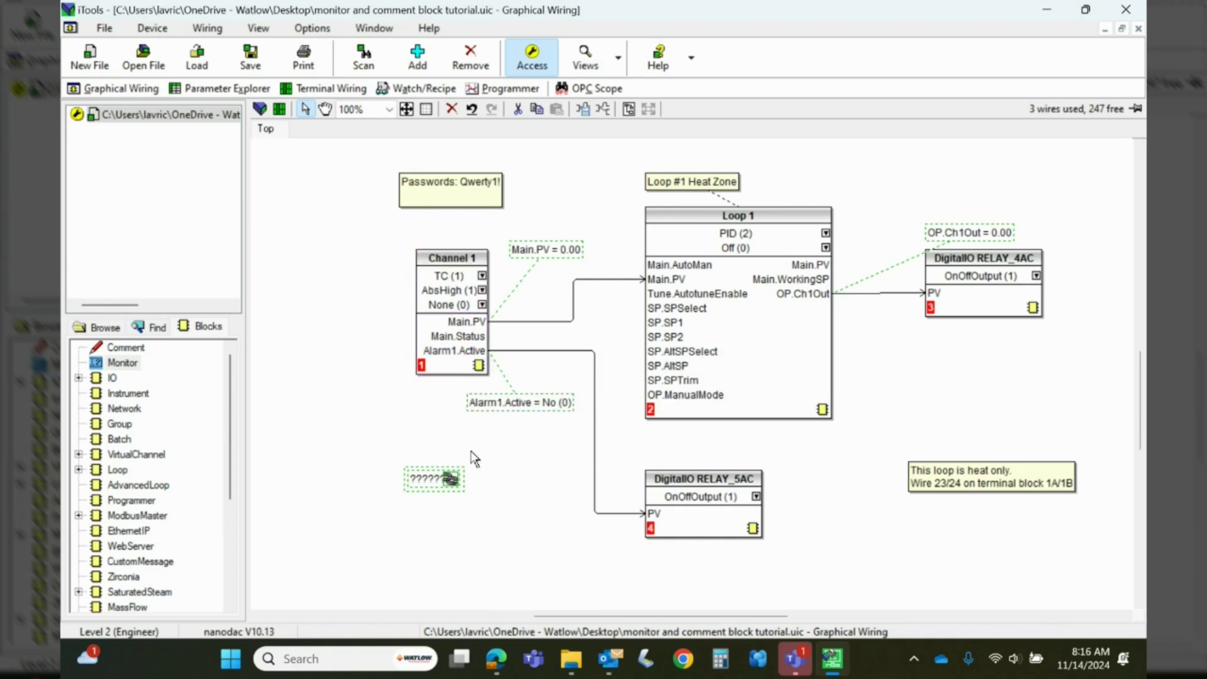
pyautogui.click(450, 480)
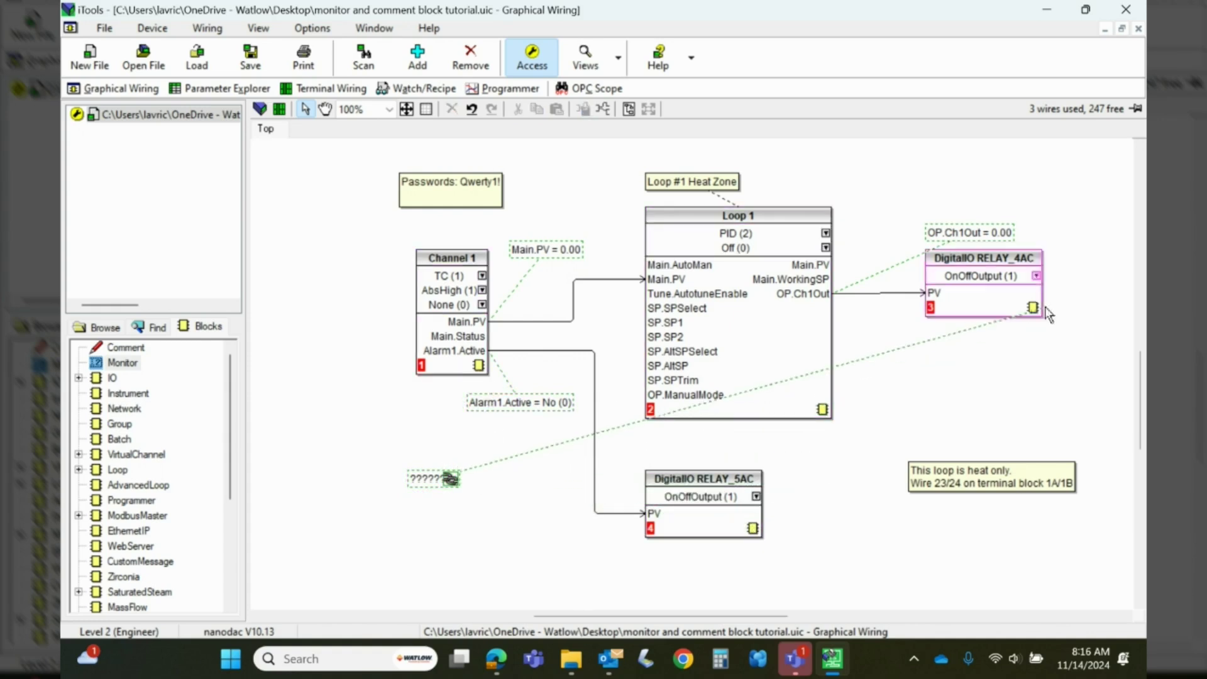
# Link the fourth monitor to Alarm1.Threshold (1800.00) under Alarm1.Active, then download the wiring
pyautogui.click(479, 368)
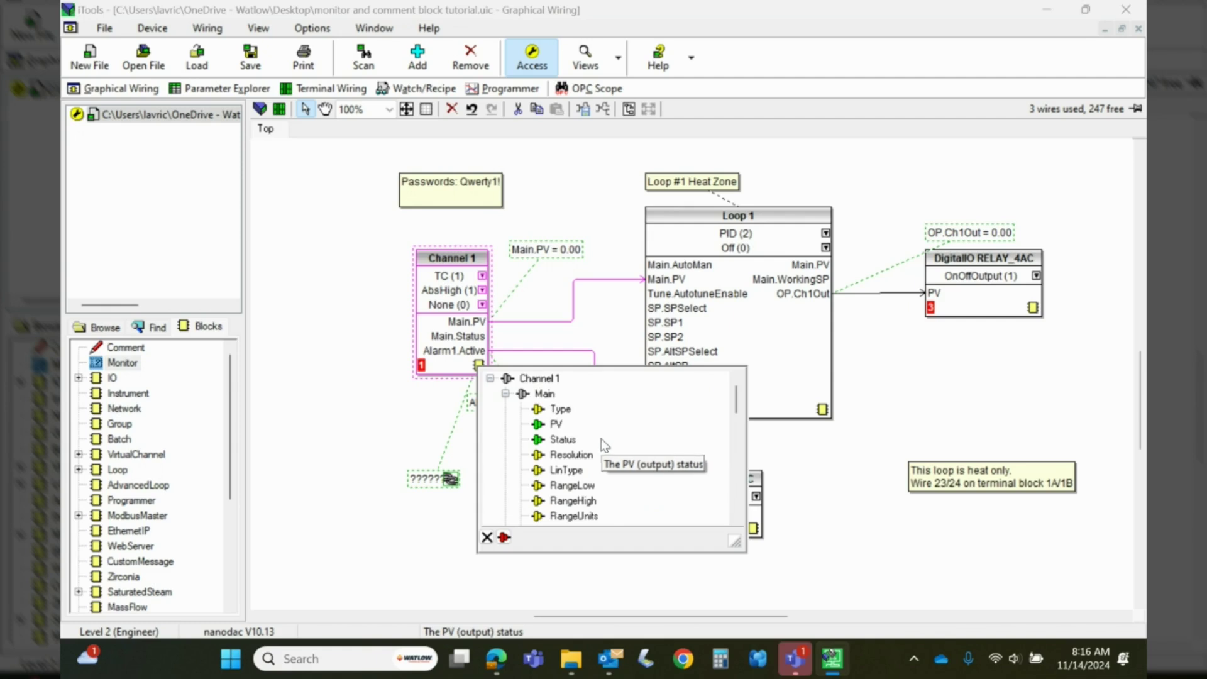
pyautogui.scroll(-5, 605, 445)
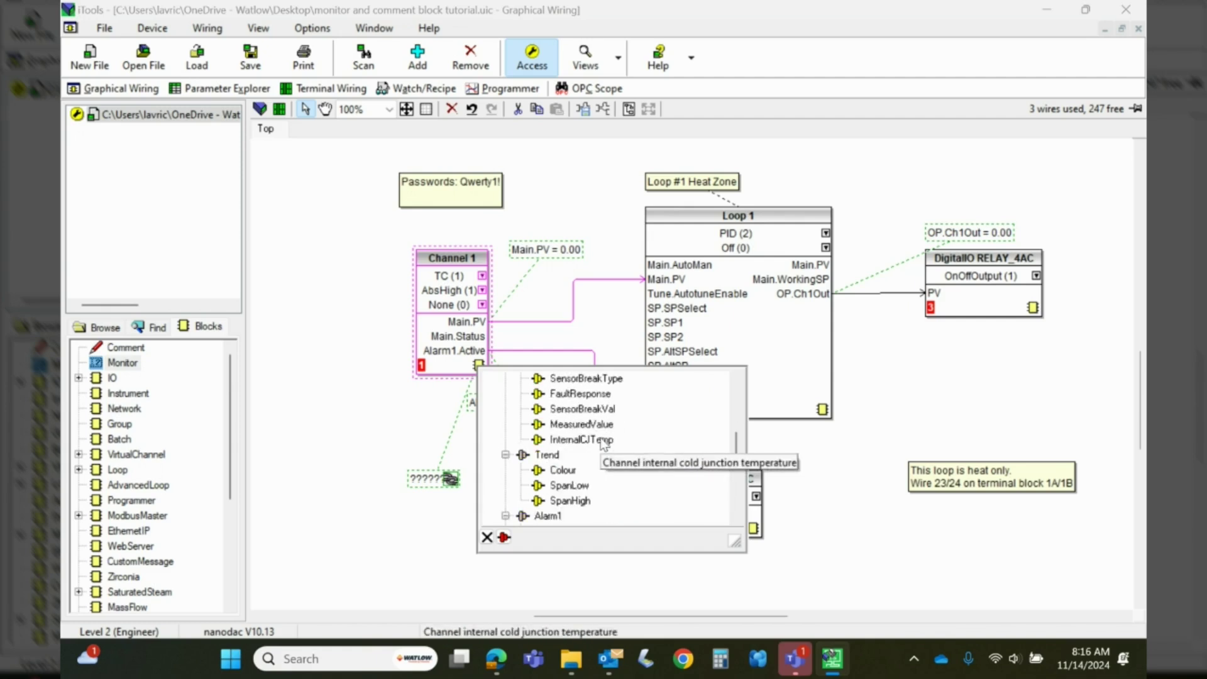
pyautogui.scroll(-2, 603, 444)
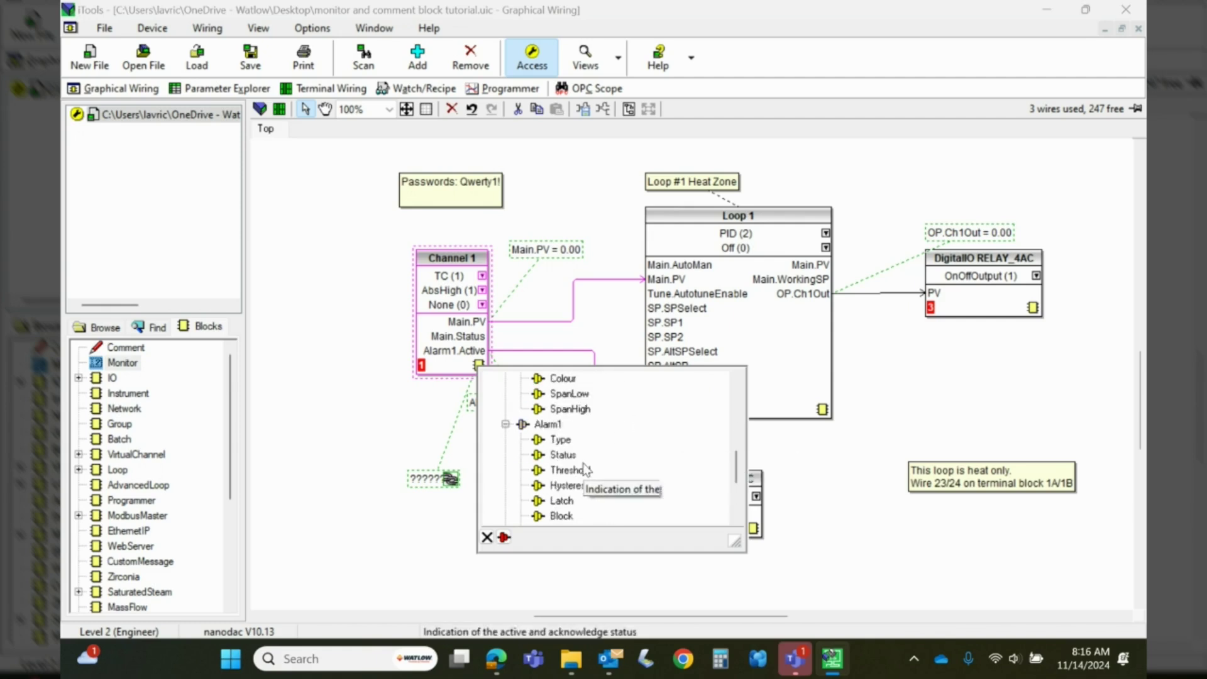
pyautogui.doubleClick(573, 470)
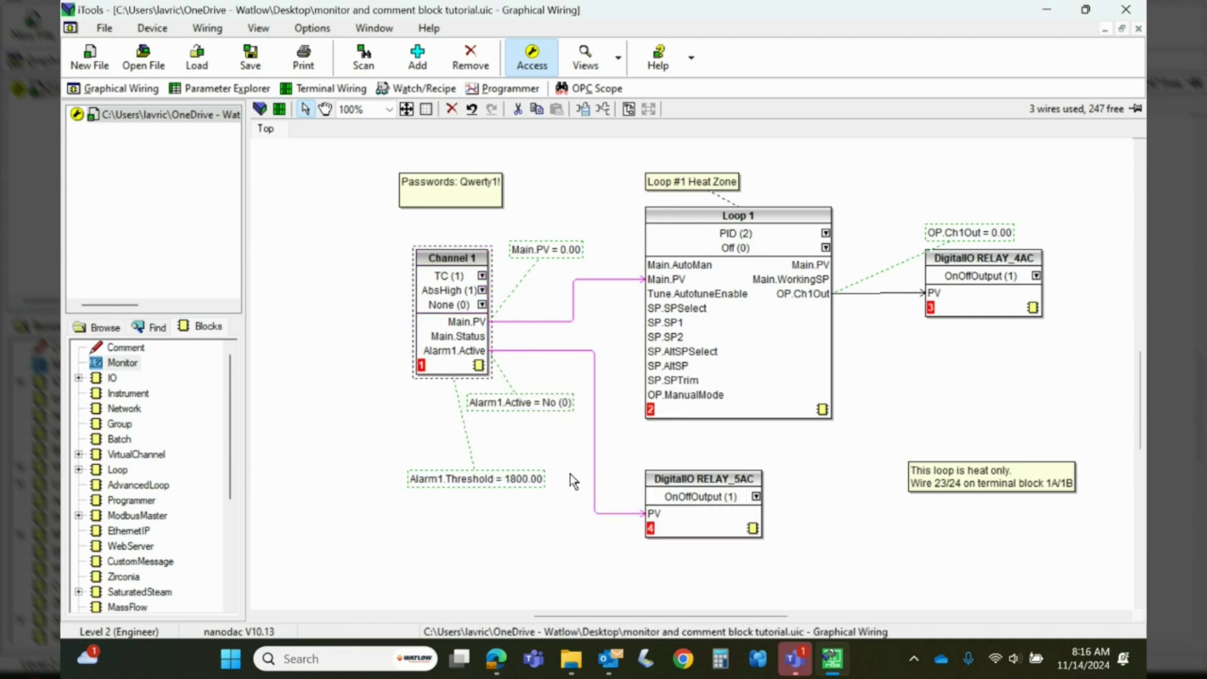
pyautogui.moveTo(476, 482); pyautogui.dragTo(509, 435)
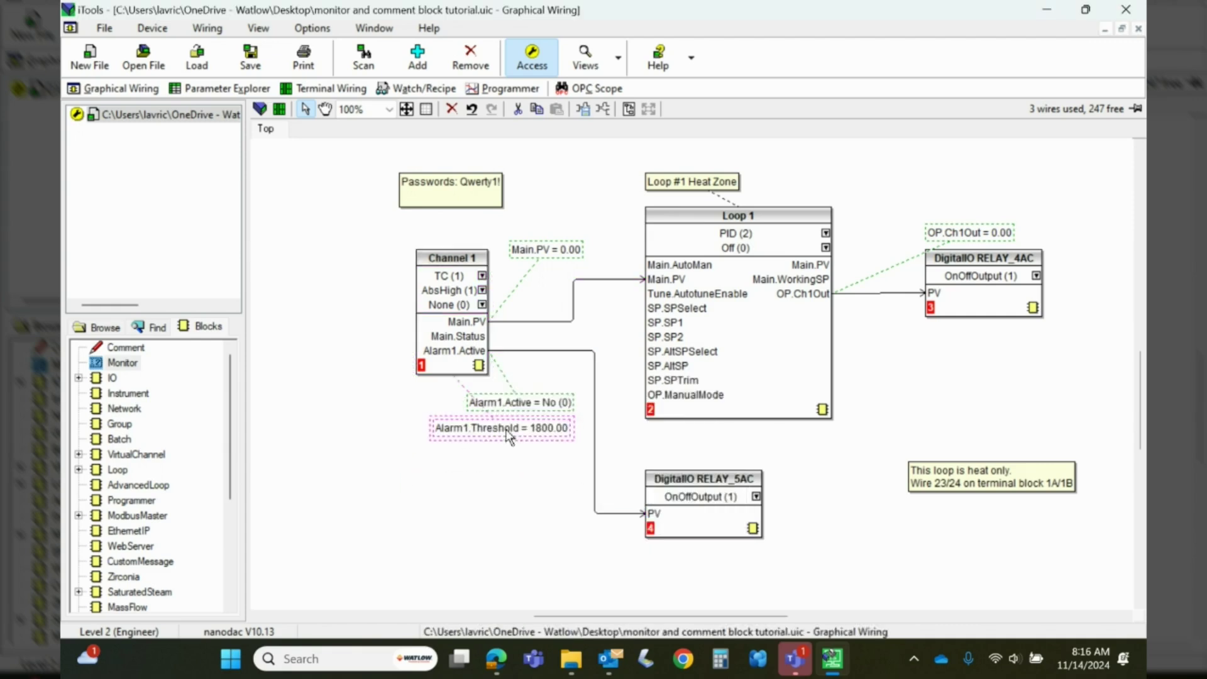
pyautogui.click(501, 464)
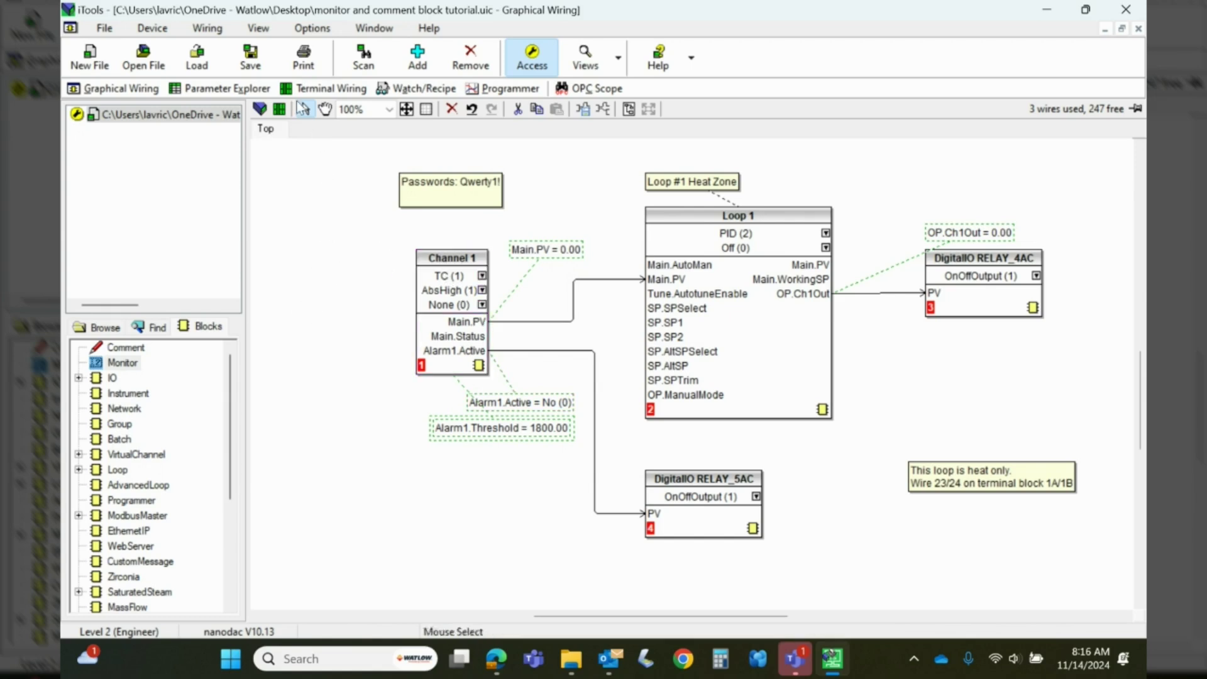
pyautogui.click(260, 109)
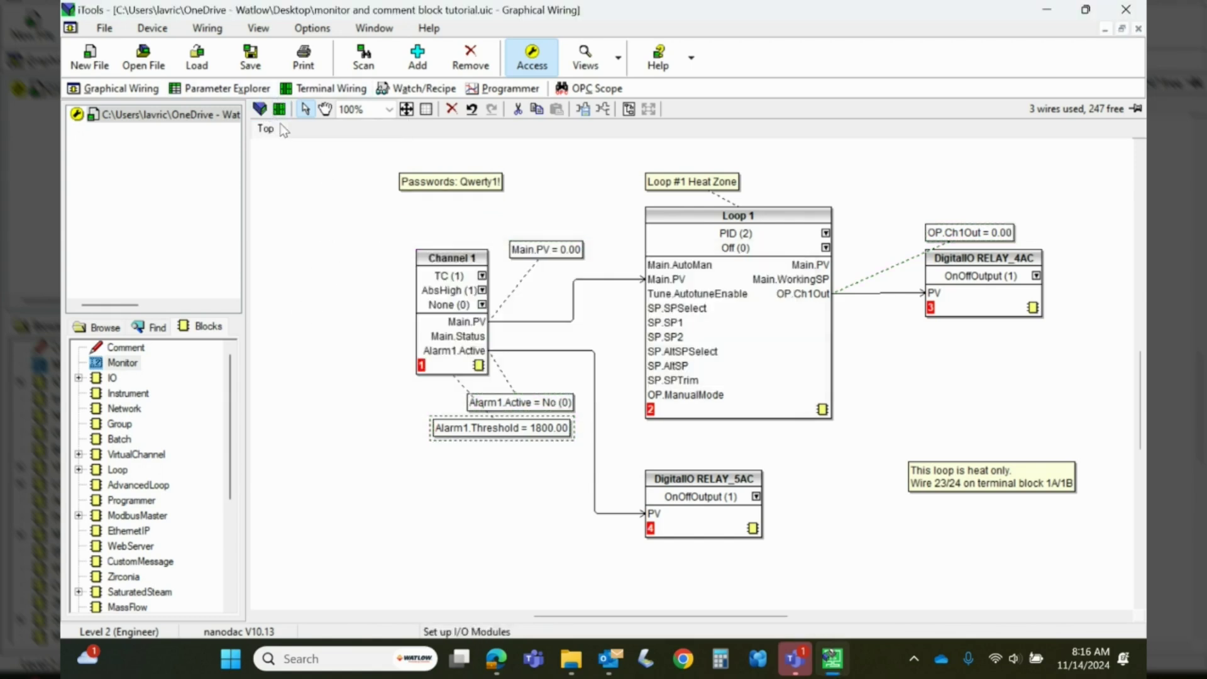
# Deselect the Threshold monitor after the download, then switch to Edge's New Recording - Camera window
pyautogui.click(376, 497)
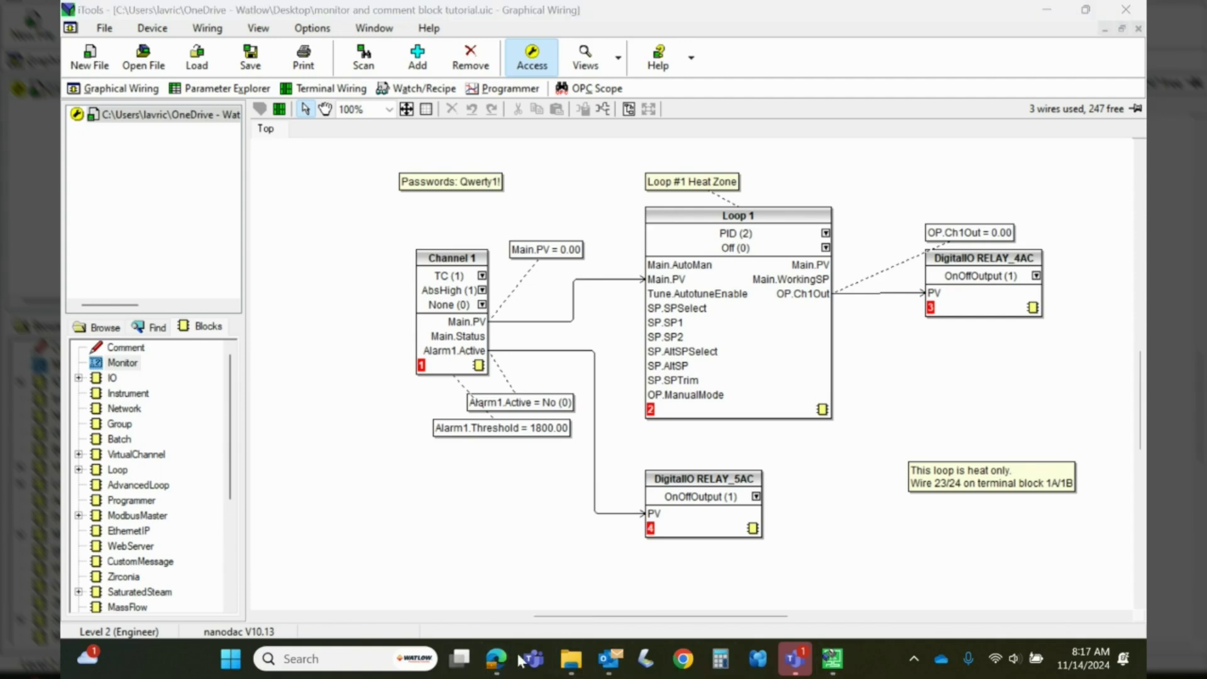
pyautogui.moveTo(497, 667)
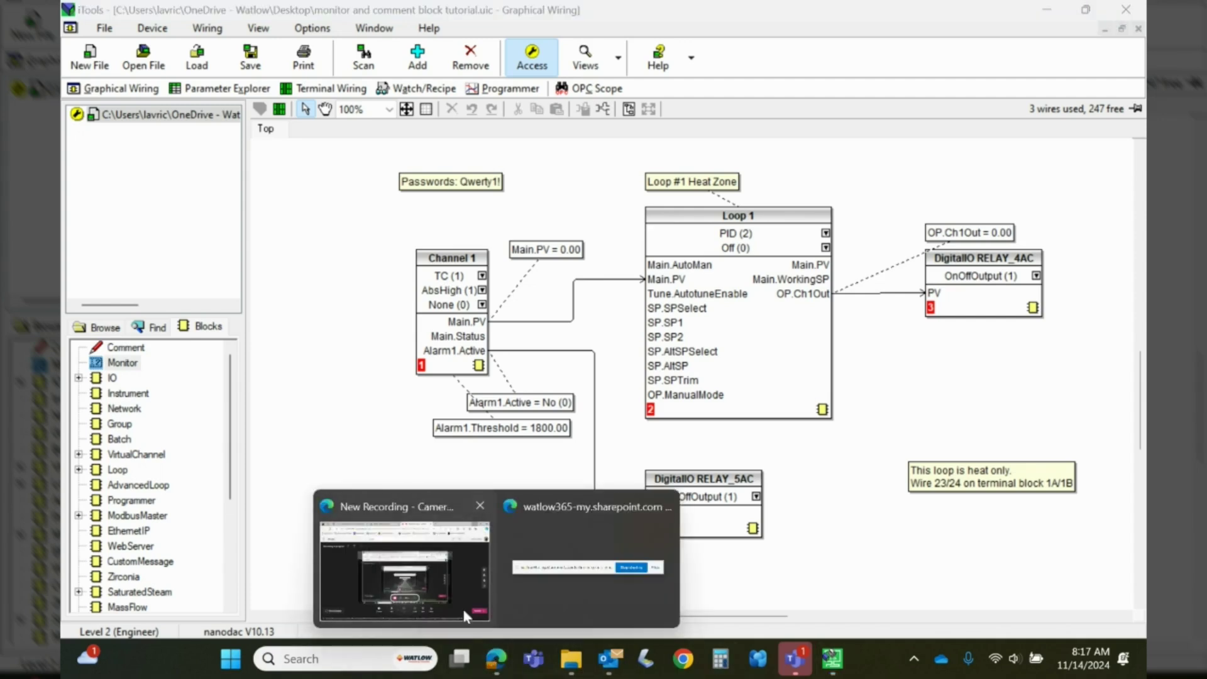
pyautogui.click(487, 585)
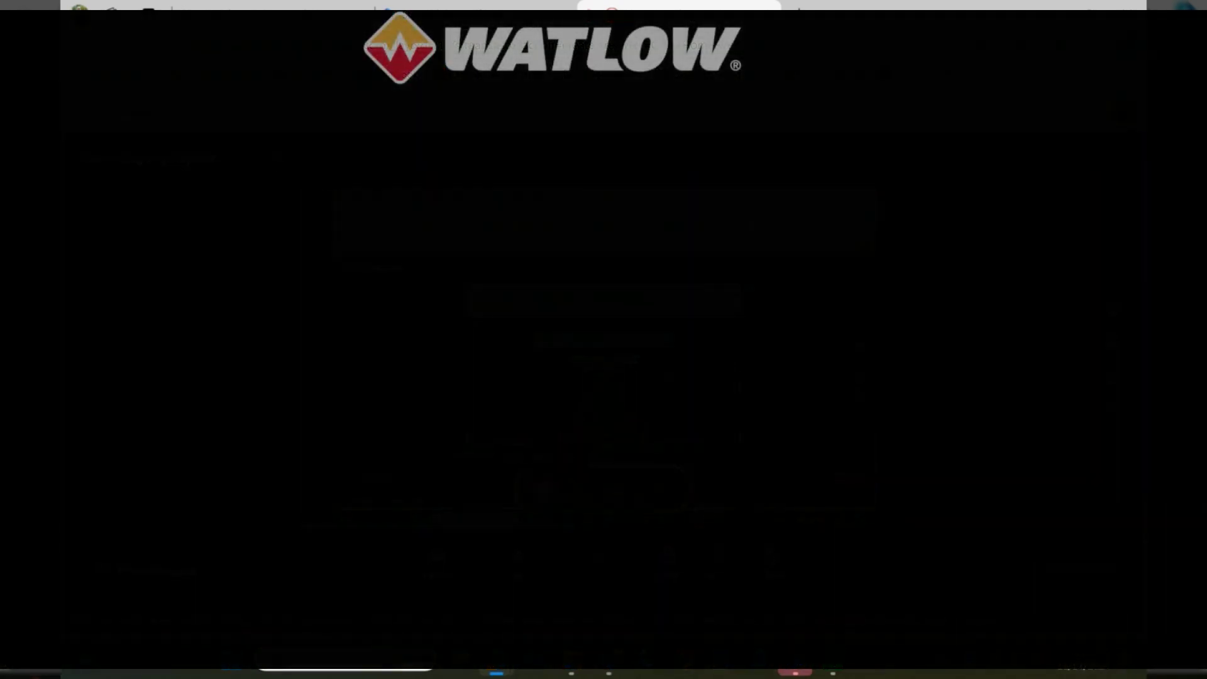